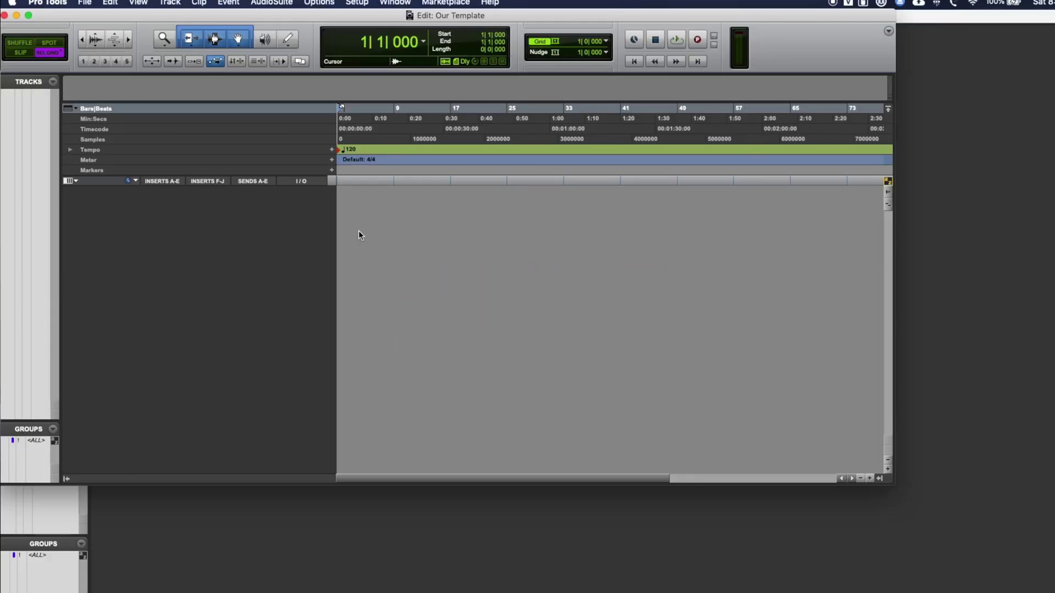
Step: Create a new stereo audio track, Audio 1
key("shift+super+n")
left_click(486, 232)
left_click(502, 247)
left_click(565, 231)
left_click(566, 230)
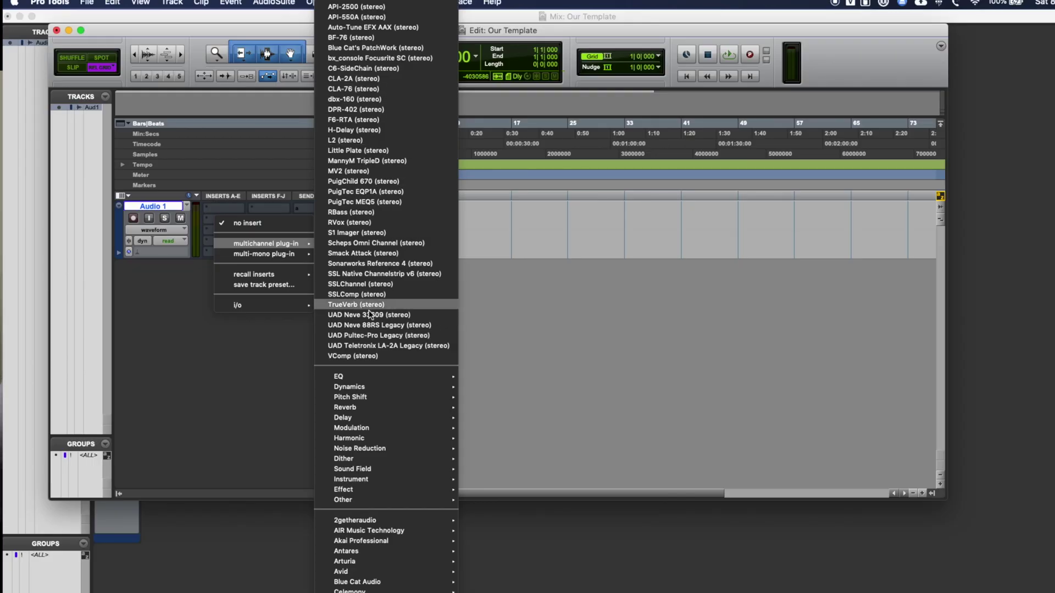
Step: Insert Mixed In Key on Audio 1's first insert and move its window aside
scroll(362, 527, "down", 5)
mouse_move(377, 505)
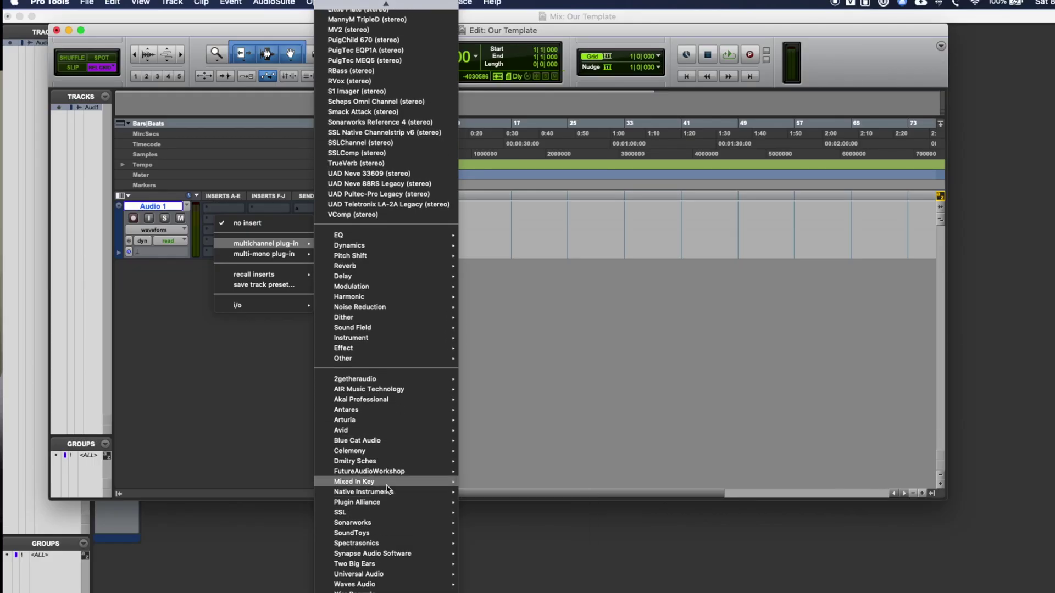
key("Escape")
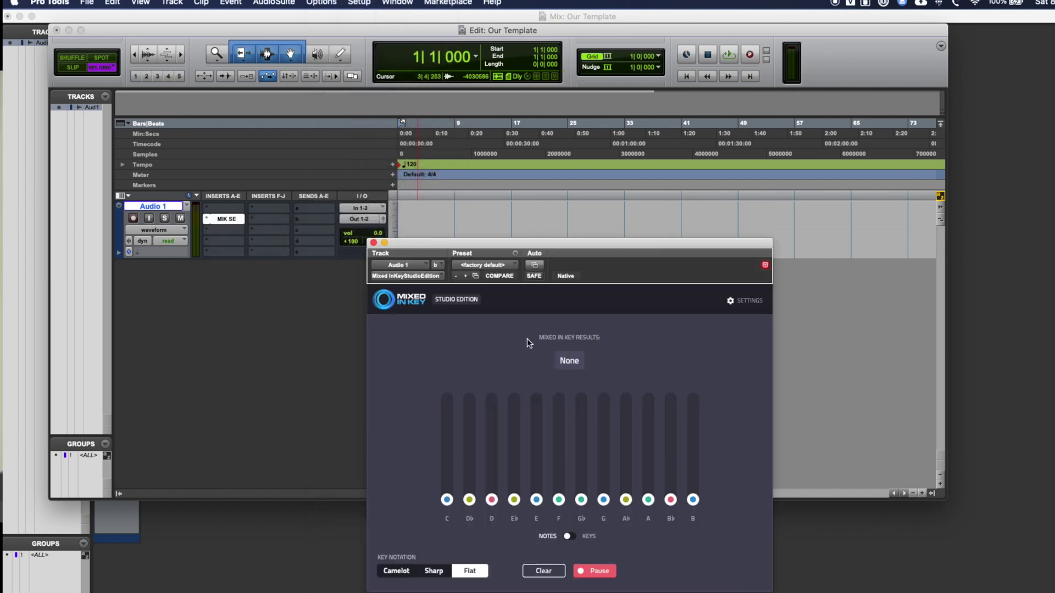
left_click_drag(566, 244, 638, 220)
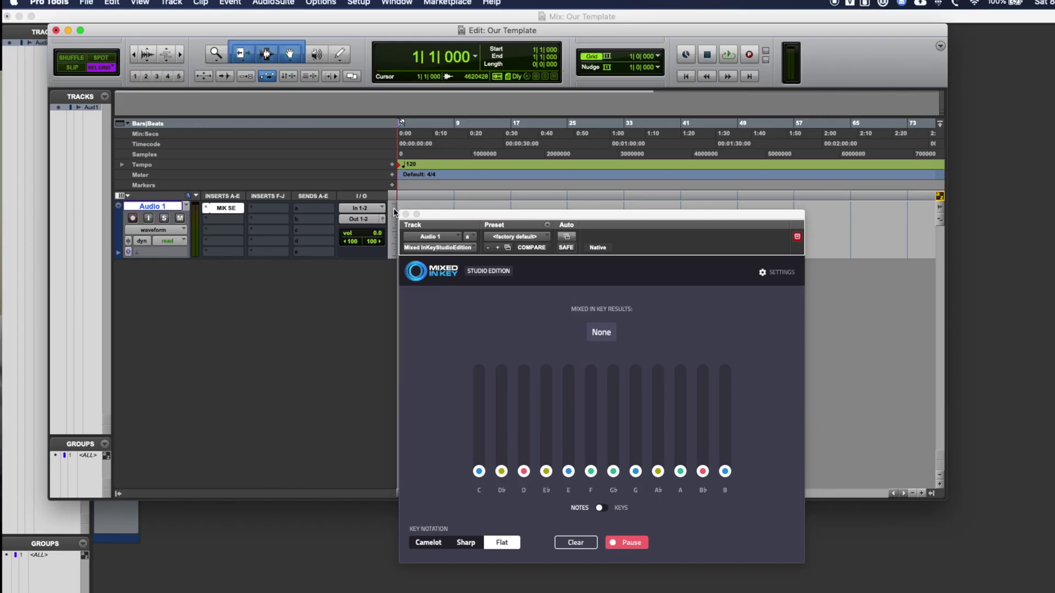
left_click(405, 214)
left_click(405, 214)
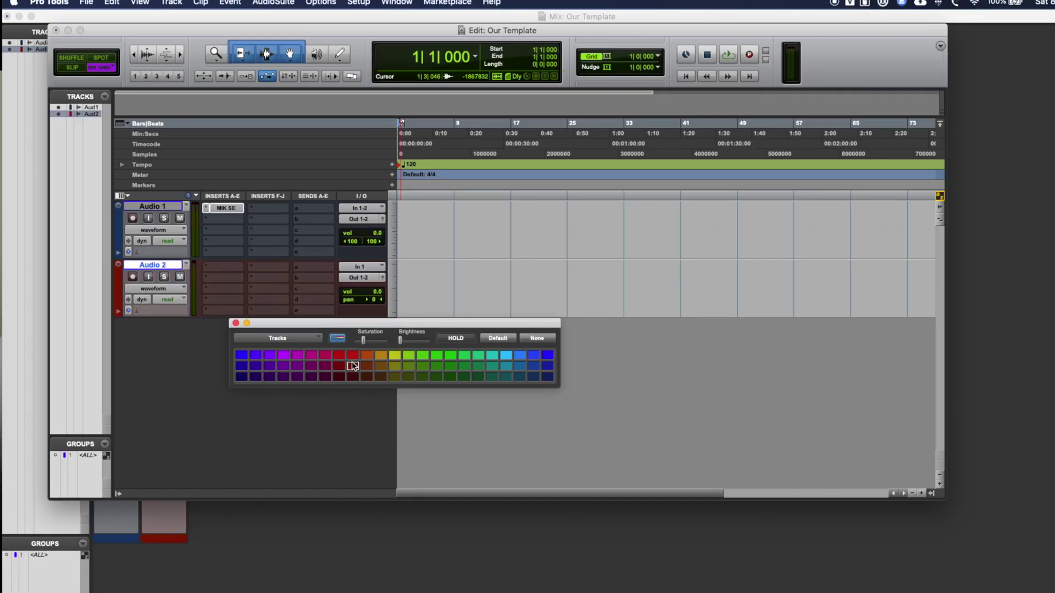
Step: Colour Audio 2 red and Audio 1 purple
left_click(353, 356)
left_click(236, 323)
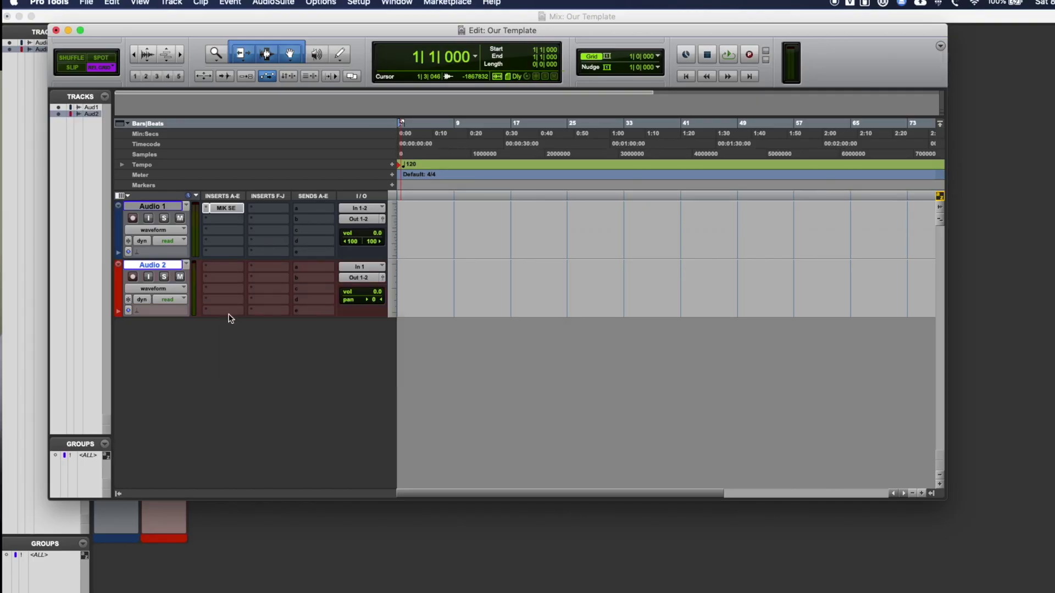
double_click(122, 223)
left_click(271, 357)
left_click(235, 323)
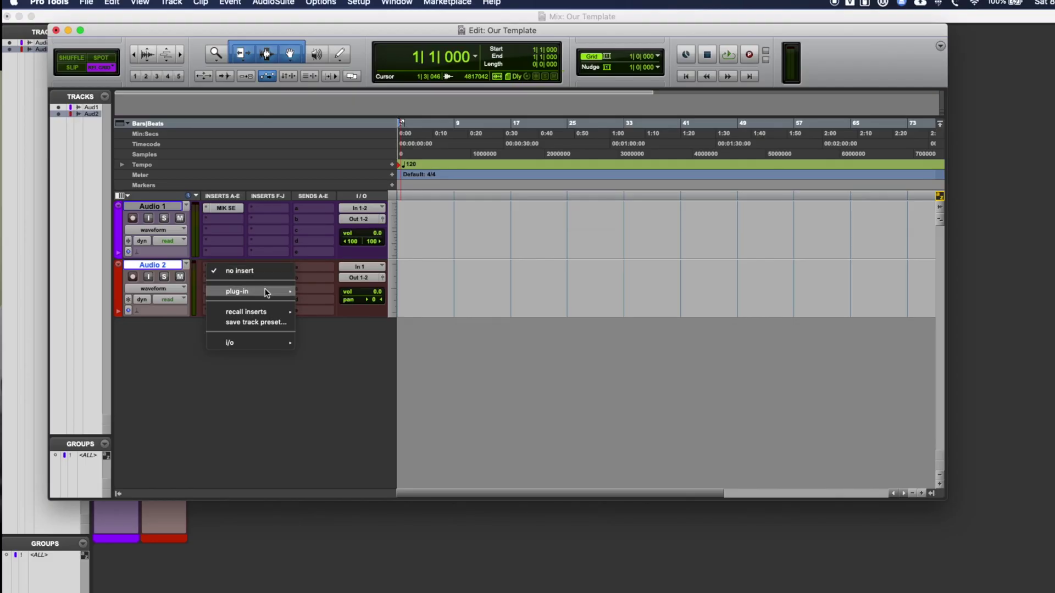
Step: Insert Auto-Tune EFX on Audio 2 and make that insert inactive
mouse_move(266, 293)
left_click(377, 103)
left_click_drag(501, 216, 510, 183)
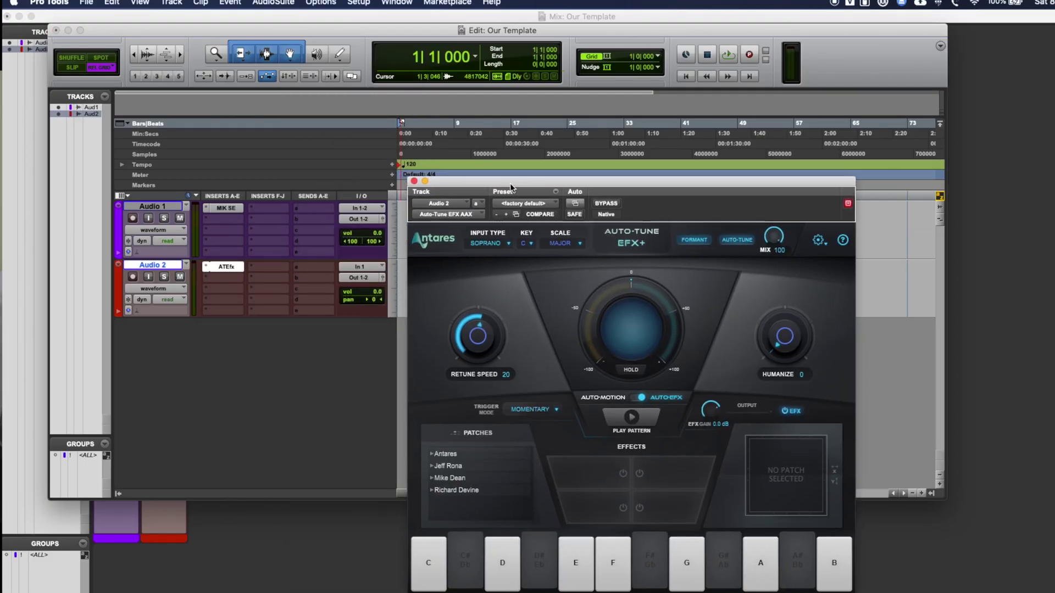
left_click(216, 268, "ctrl+super")
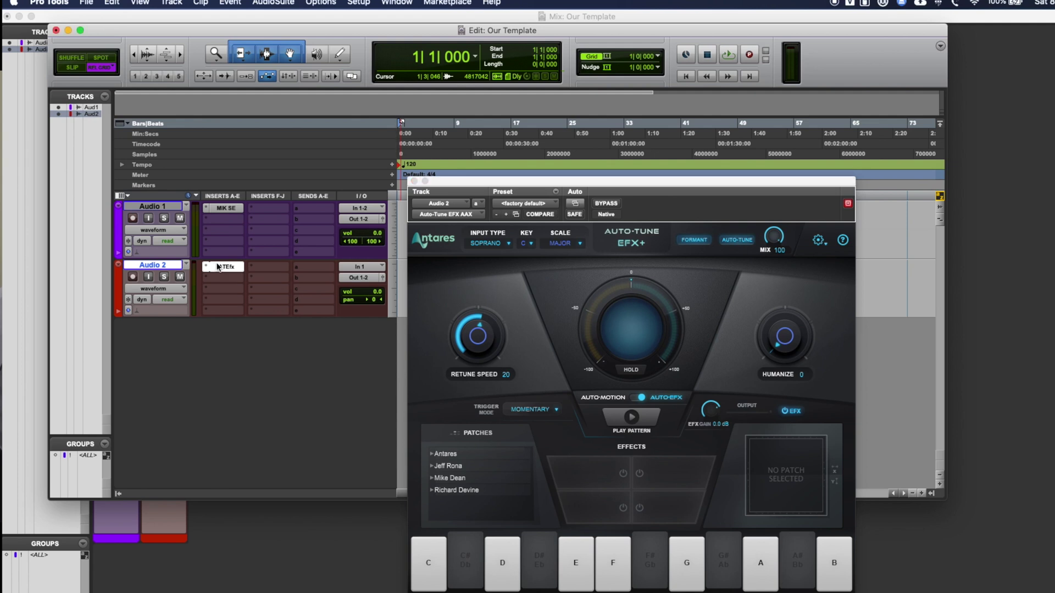
left_click(413, 181)
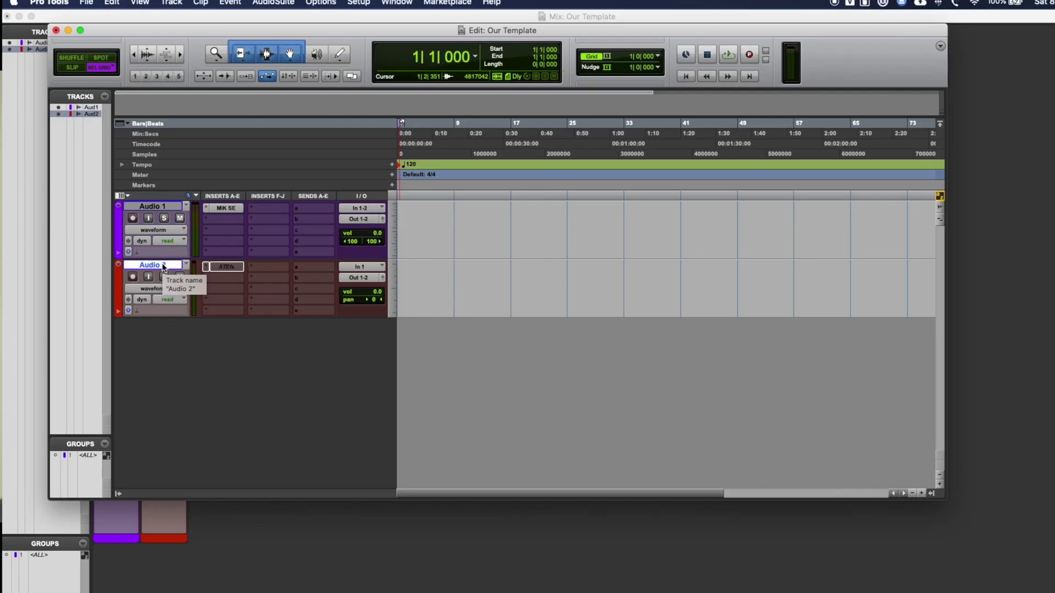
Step: Add three new mono audio tracks, Audio 3–5
key("super+shift+n")
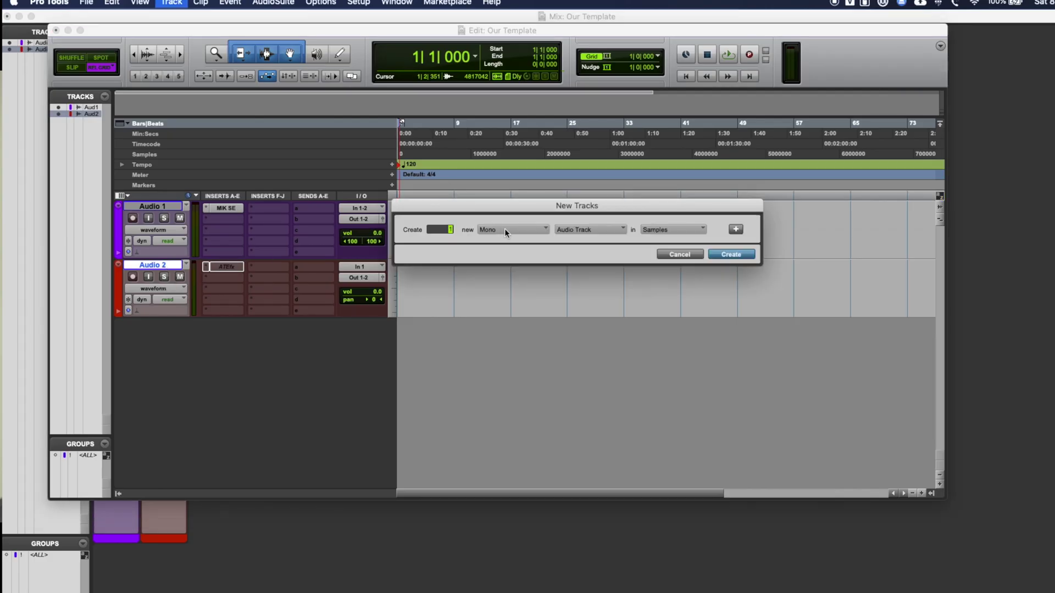
type("3")
left_click(720, 253)
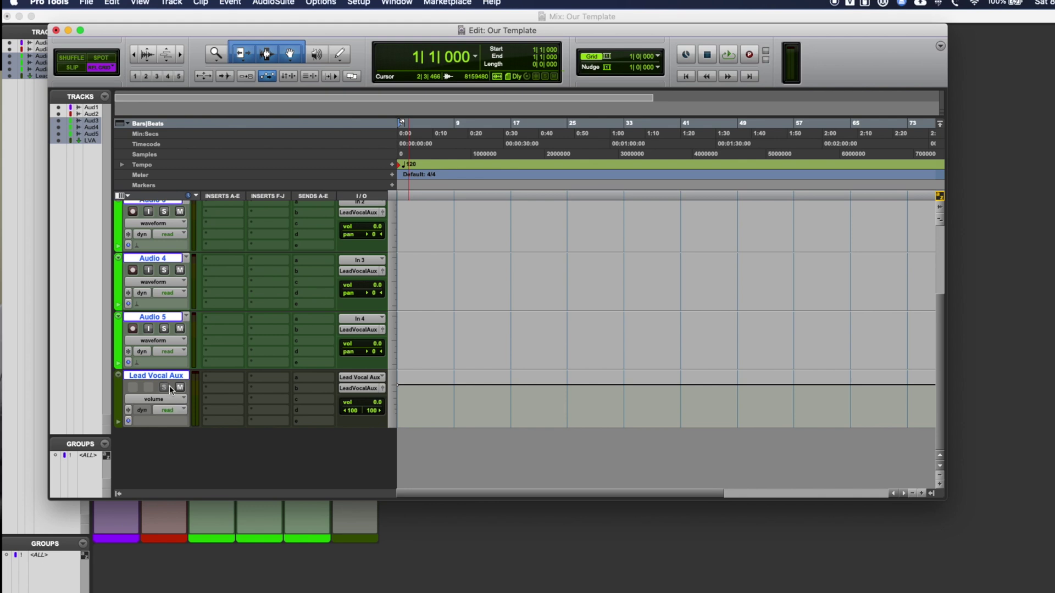
scroll(207, 298, "up", 1)
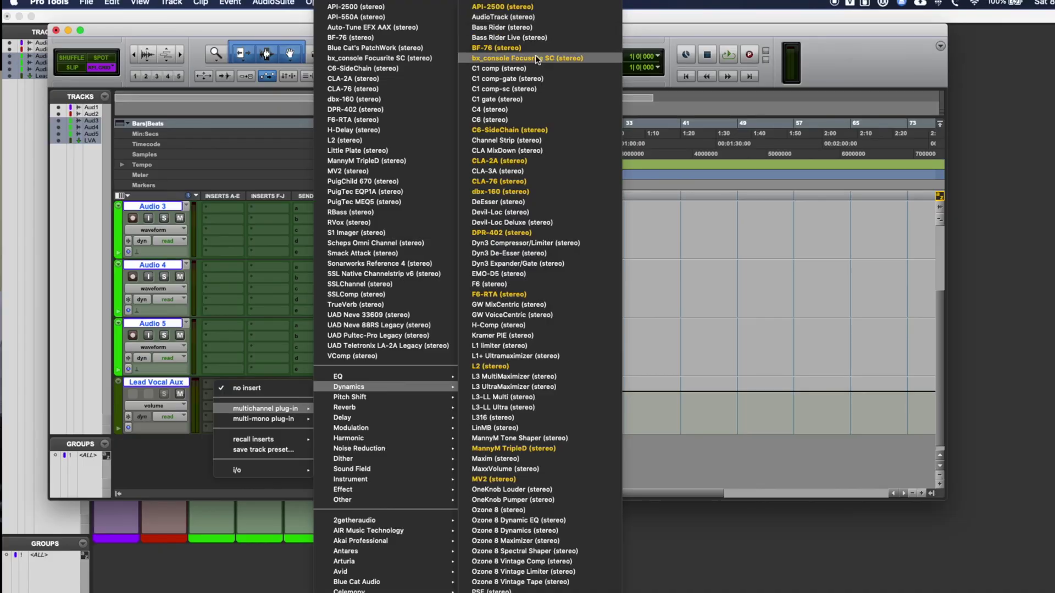
Step: Insert Channel Strip on Lead Vocal Aux and add four mono audio tracks, Audio 6–9
left_click(506, 140)
left_click_drag(533, 182, 545, 117)
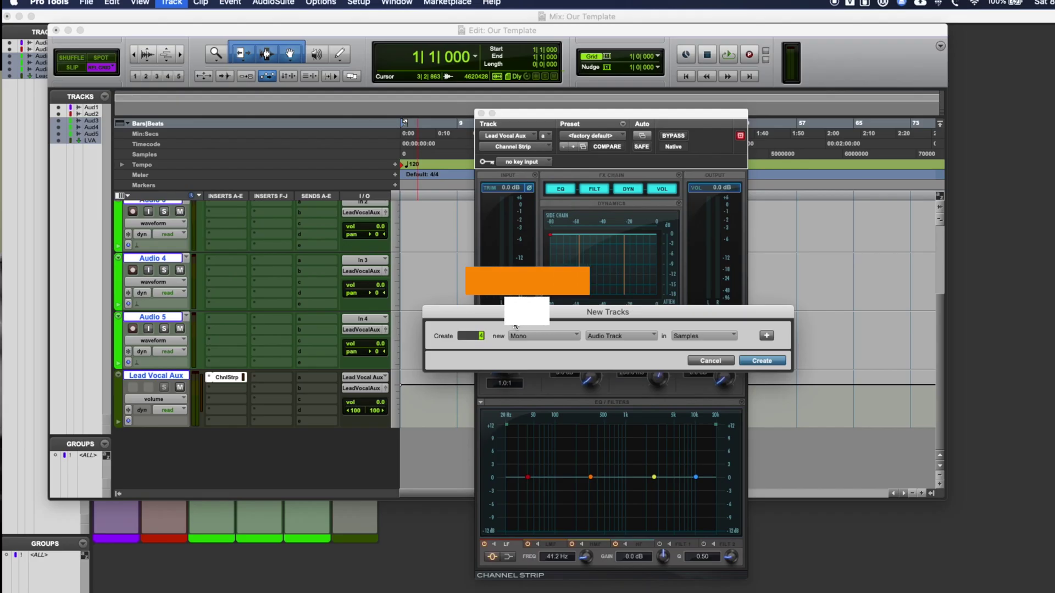
key("Return")
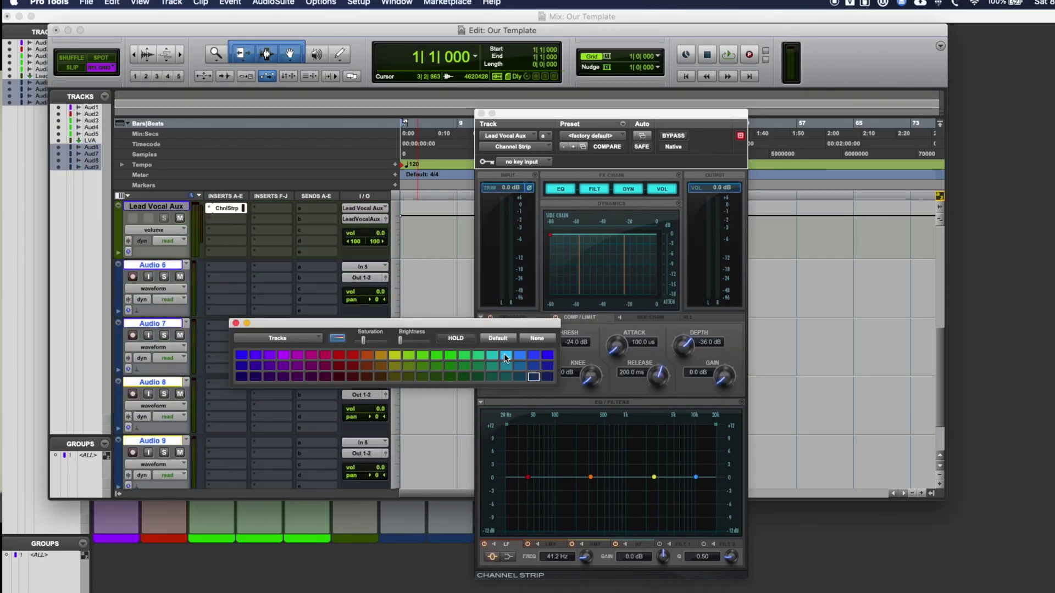
Step: Colour Audio 6–9 light blue
left_click(505, 358)
left_click_drag(284, 328, 339, 279)
left_click(290, 275)
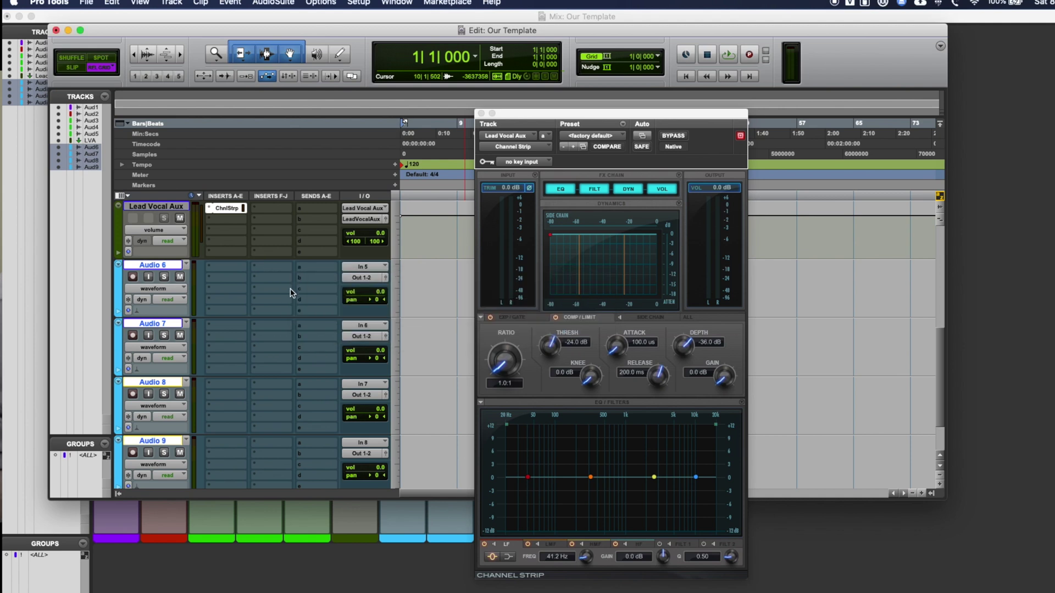
Step: Route the outputs of Audio 6–9 to a new track named Back Vox Aux
scroll(329, 419, "down", 2)
left_click(329, 417)
left_click(366, 436)
type("Bac")
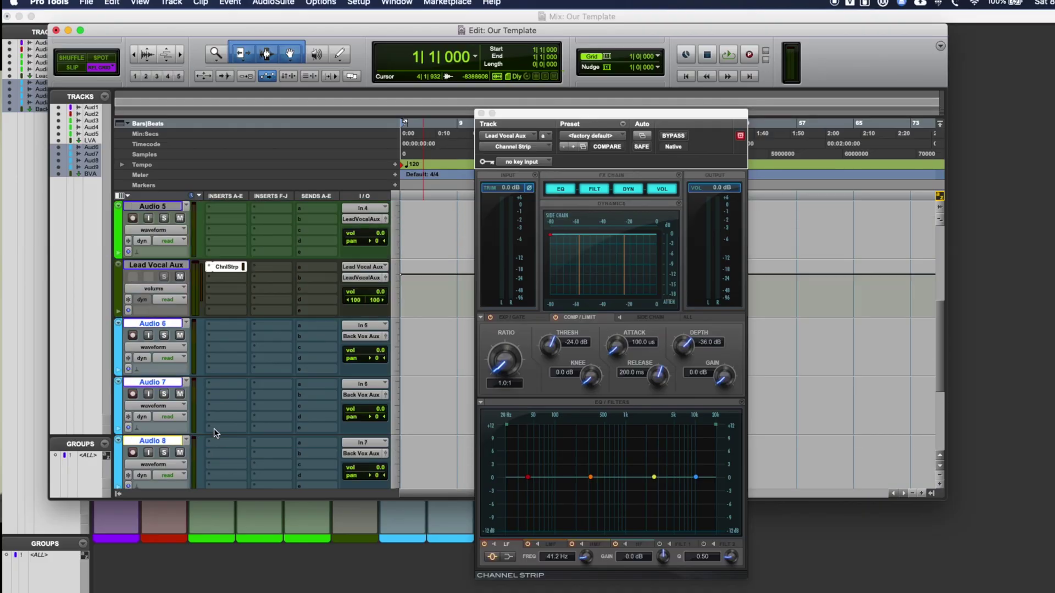
Step: Copy the Channel Strip insert onto Back Vox Aux
left_click(480, 113)
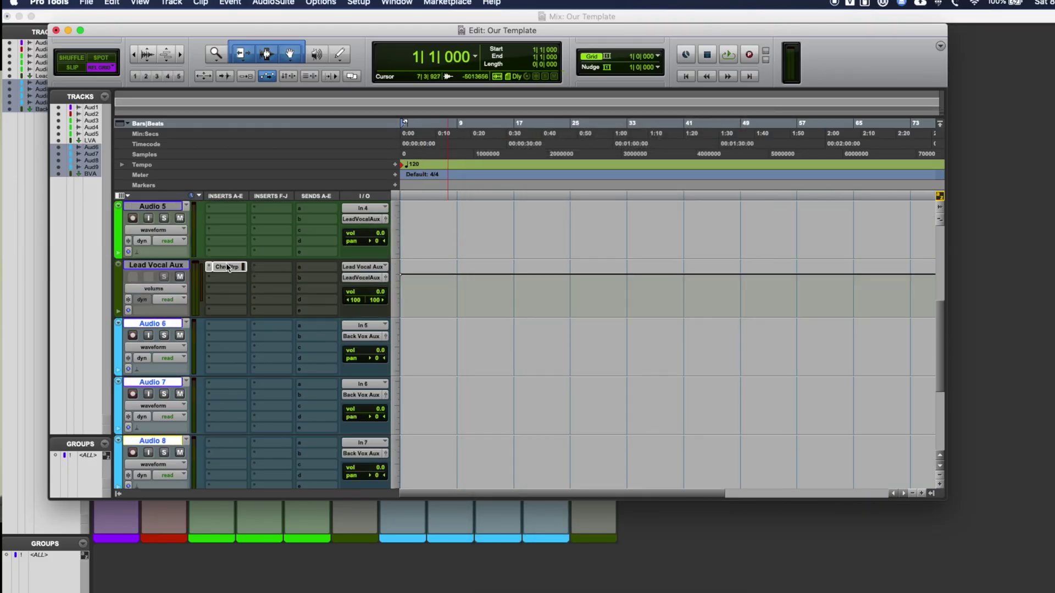
scroll(237, 479, "down", 5)
left_click_drag(238, 384, 238, 383)
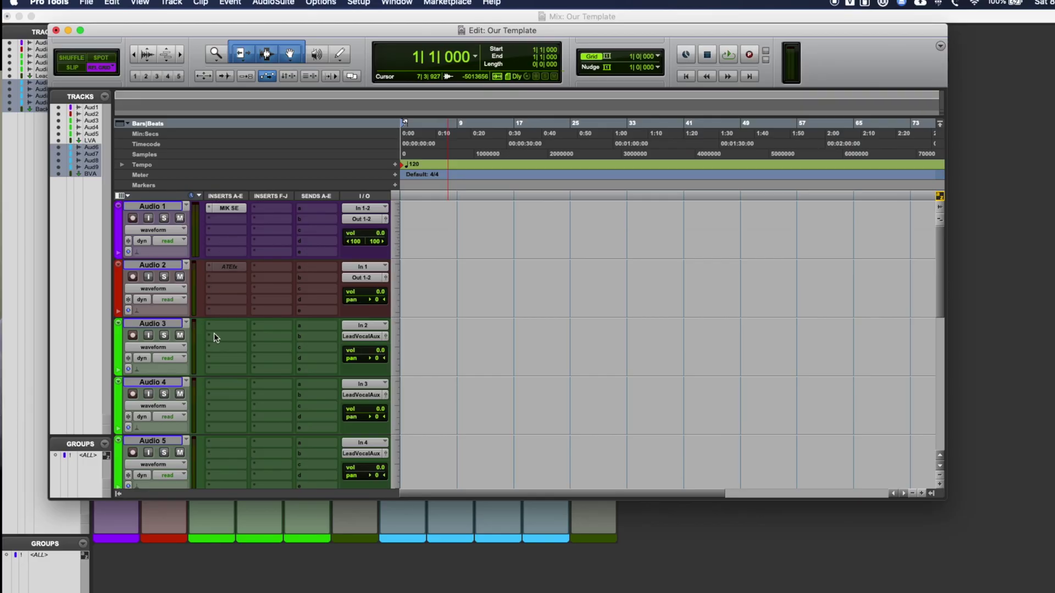
Step: Check the Channel Strip inserts on Lead Vocal Aux and Back Vox Aux
scroll(271, 299, "down", 3)
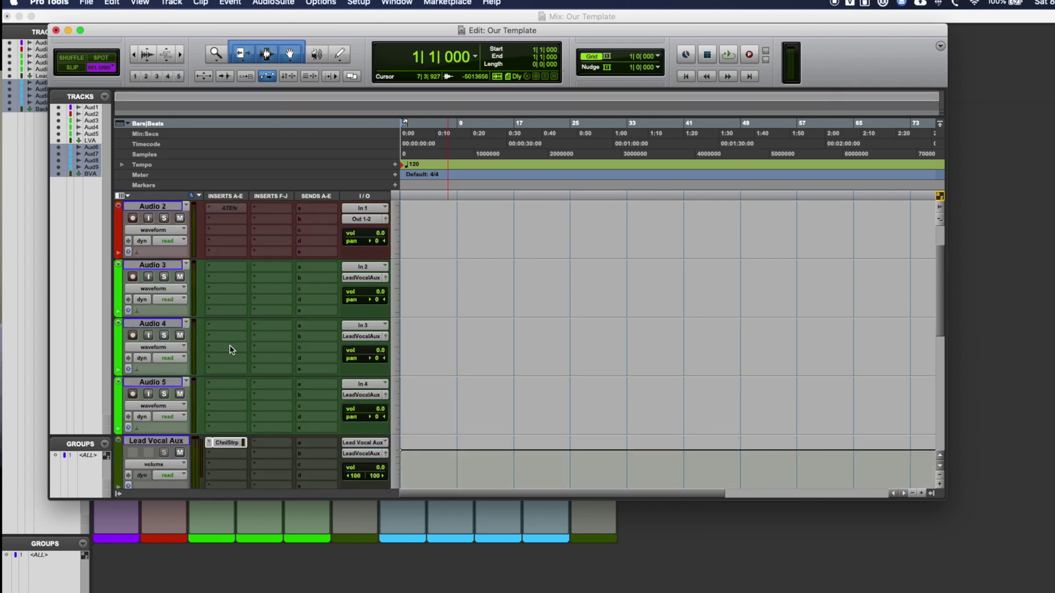
scroll(230, 345, "down", 2)
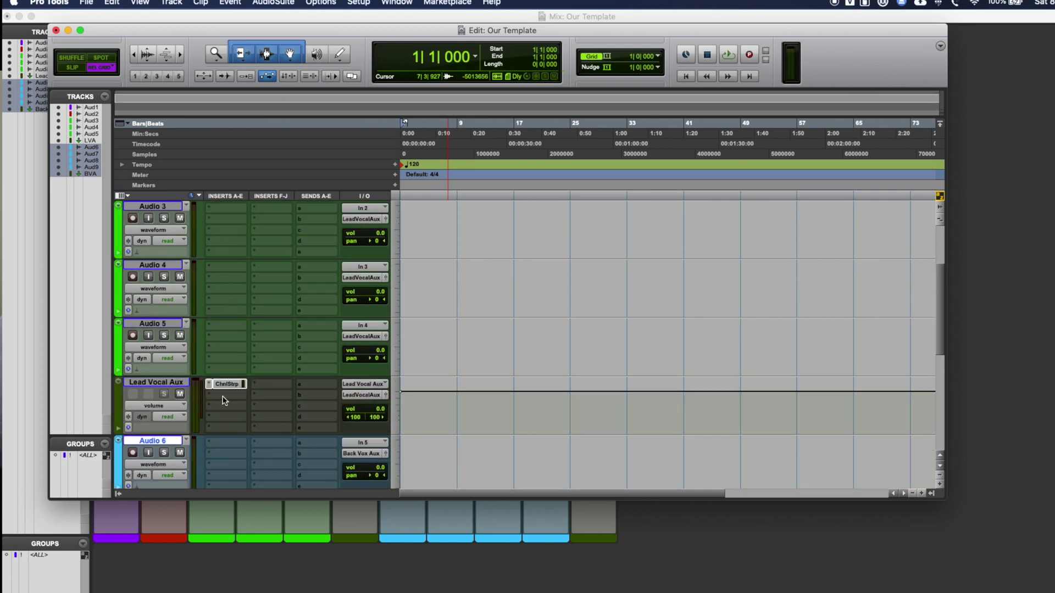
scroll(225, 401, "down", 4)
left_click(225, 267)
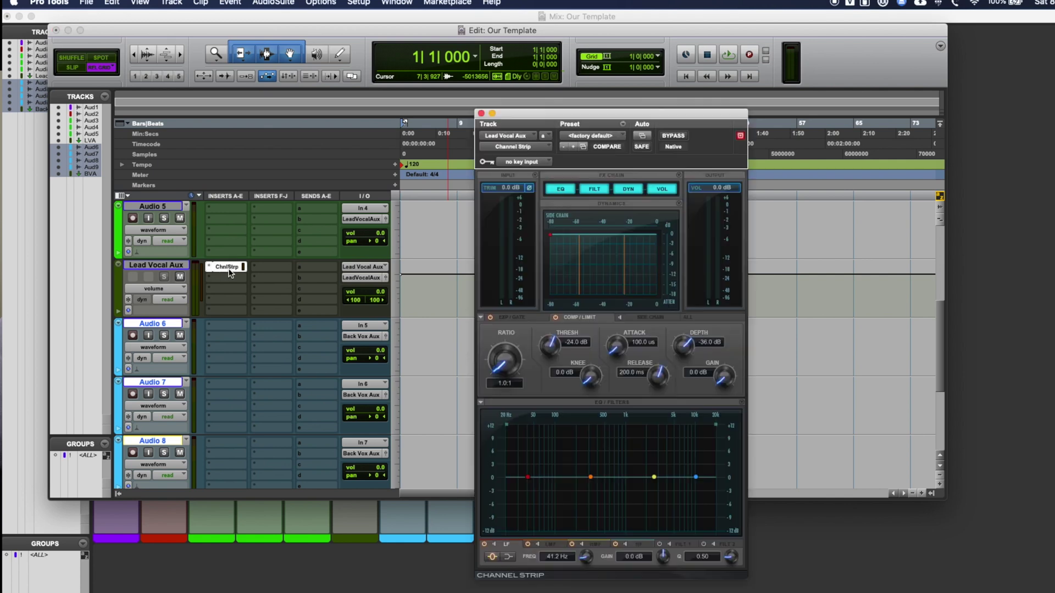
left_click(229, 269)
scroll(220, 266, "down", 4)
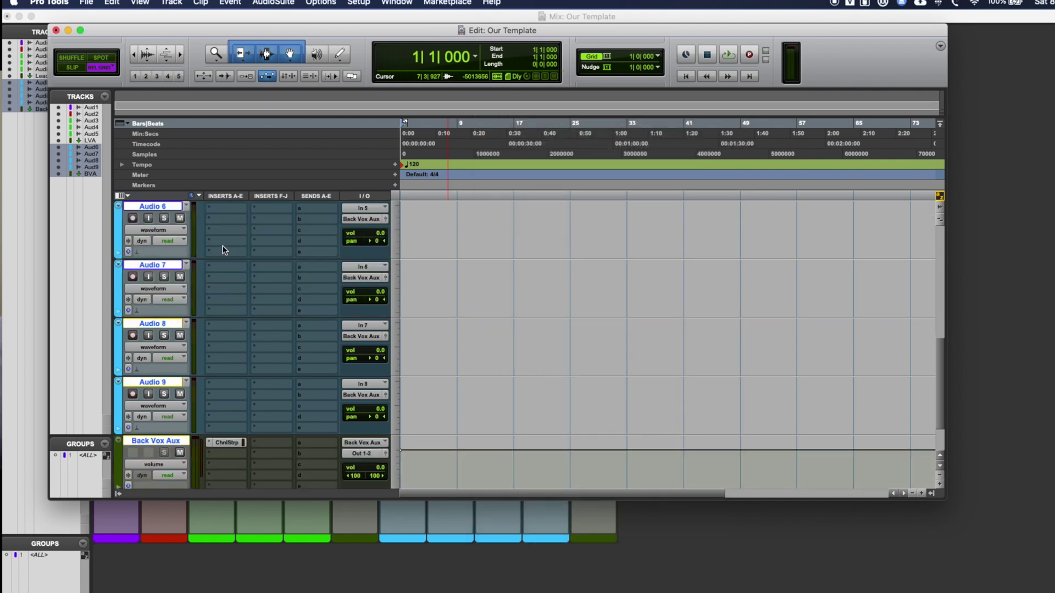
scroll(220, 393, "down", 2)
left_click(228, 378)
left_click(227, 378)
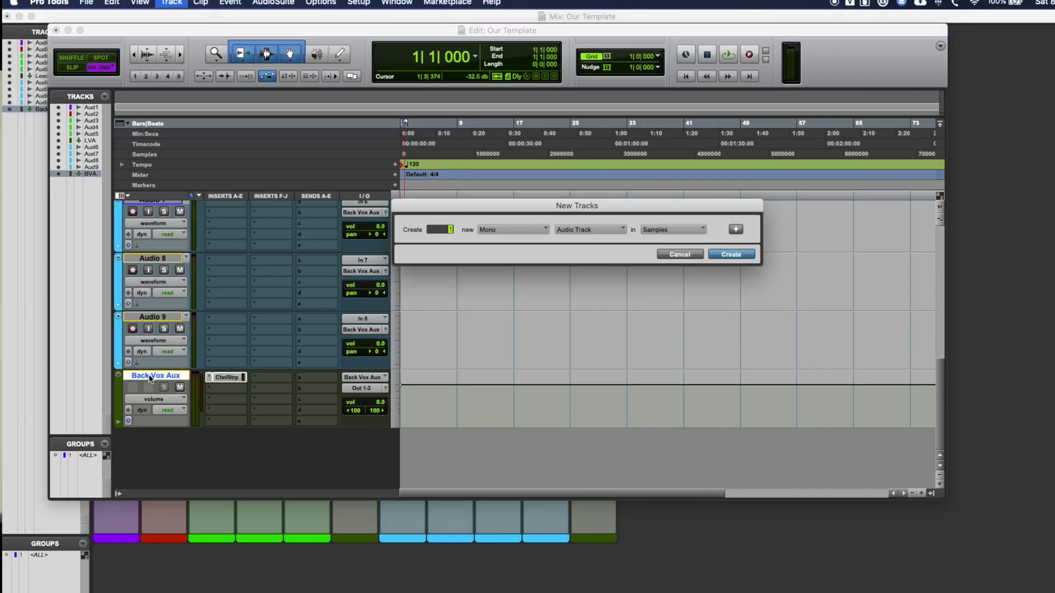
Step: Create four aux input tracks and name the first ones, starting with Reverb 1
left_click(574, 232)
left_click(576, 242)
left_click(731, 254)
double_click(155, 265)
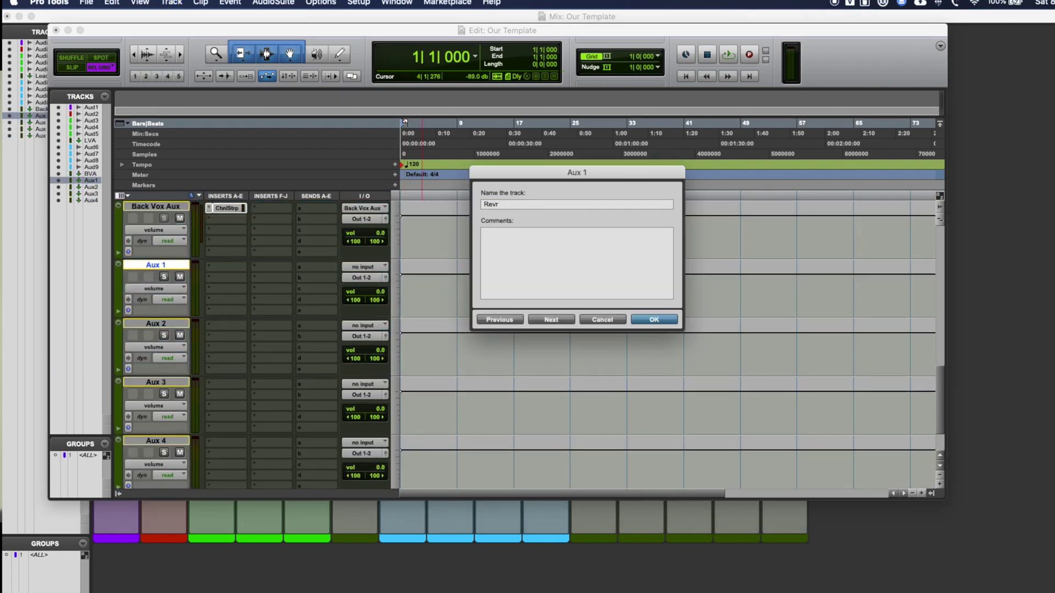
key("Return")
double_click(155, 323)
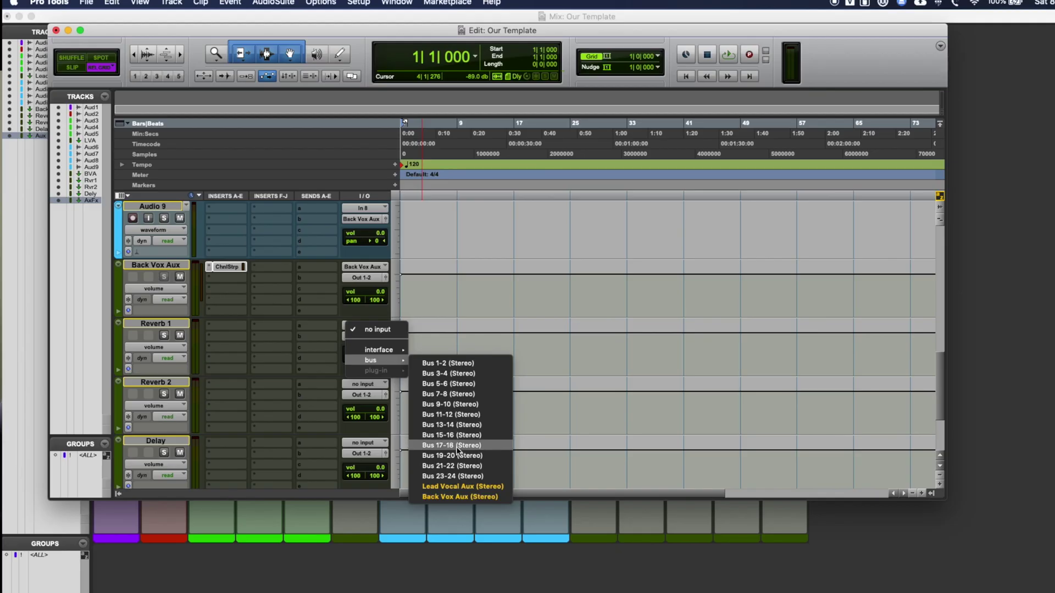
Step: Set Reverb 1, Reverb 2 and Delay inputs to Bus 1-2, Bus 3-4 and Bus 5-6
left_click(442, 363)
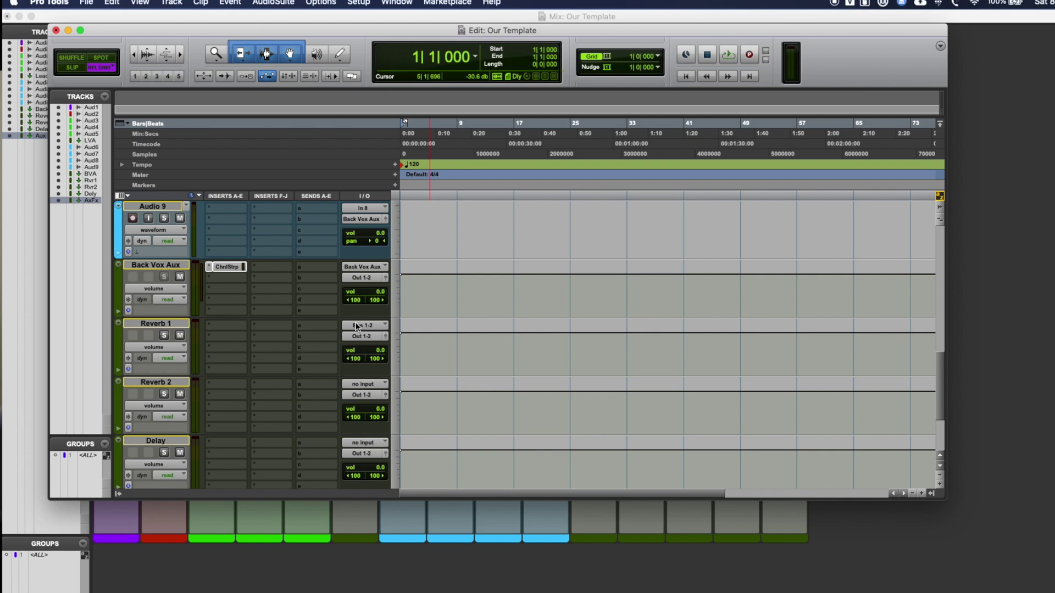
left_click(363, 385)
mouse_move(376, 419)
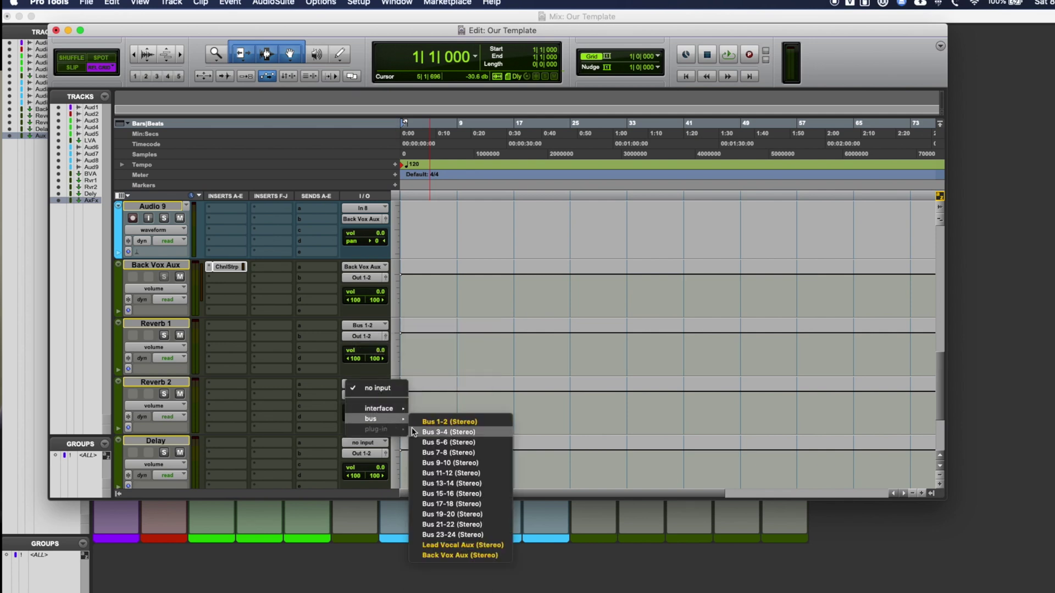
left_click(467, 432)
scroll(365, 358, "down", 3)
left_click(362, 326)
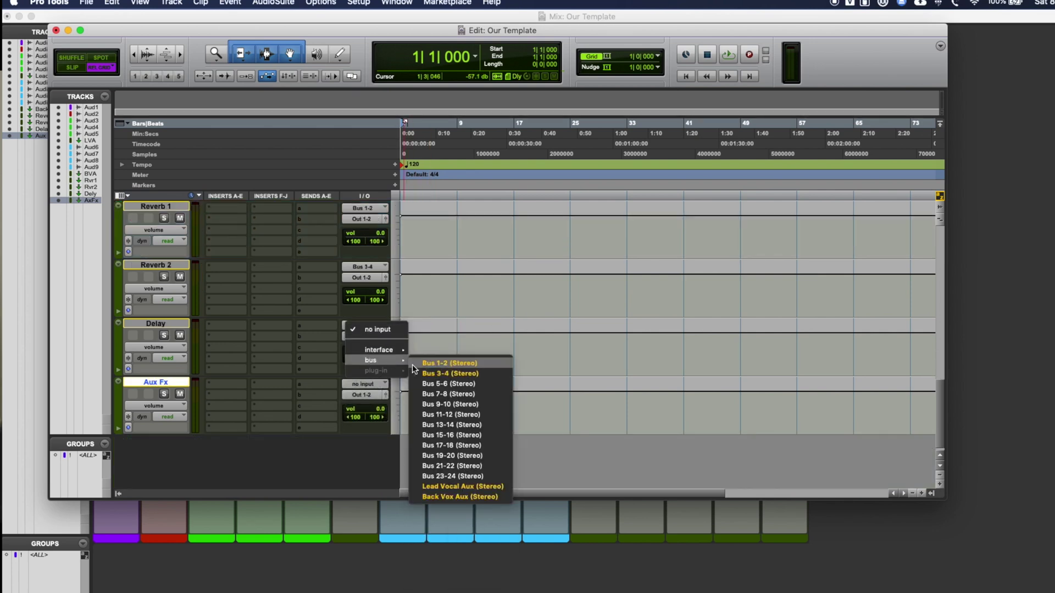
left_click(419, 388)
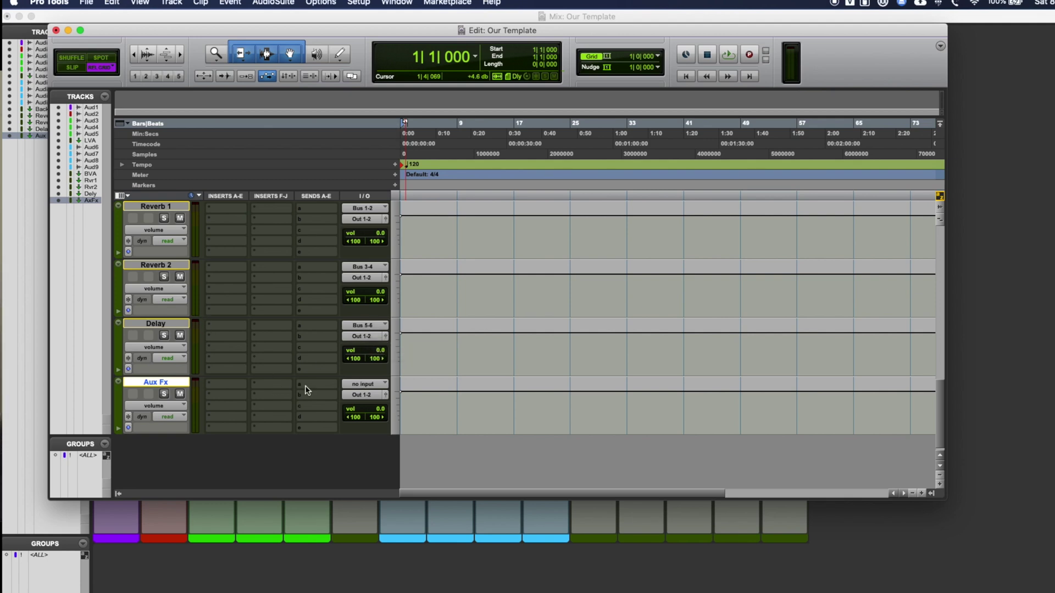
left_click(362, 384)
Step: Give Aux Fx a bus input, then add D-Verb on Reverb 1 and Little Plate on Reverb 2
left_click(456, 456)
scroll(334, 403, "up", 3)
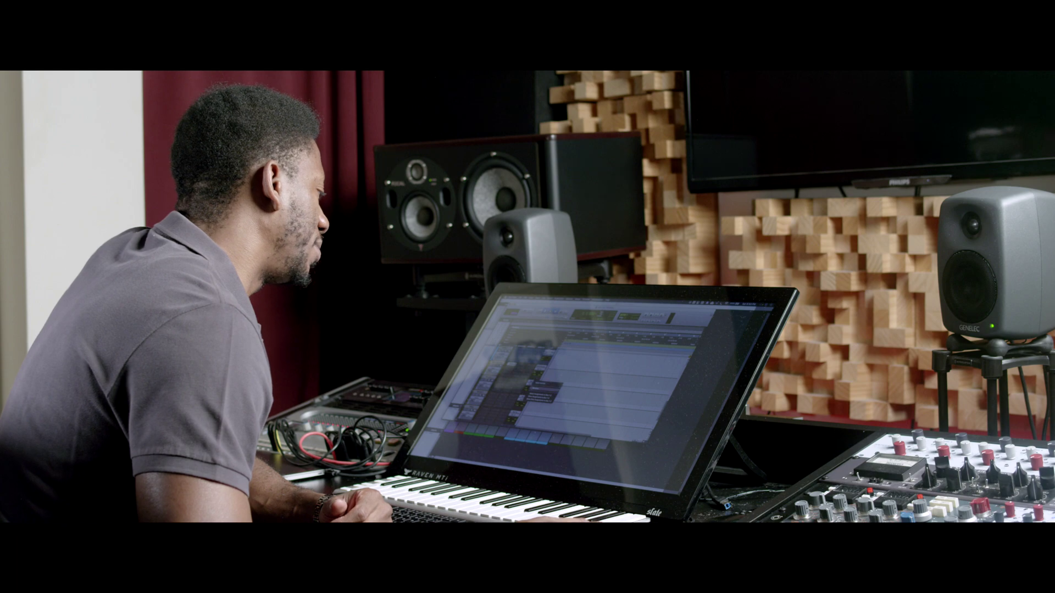
left_click(228, 332)
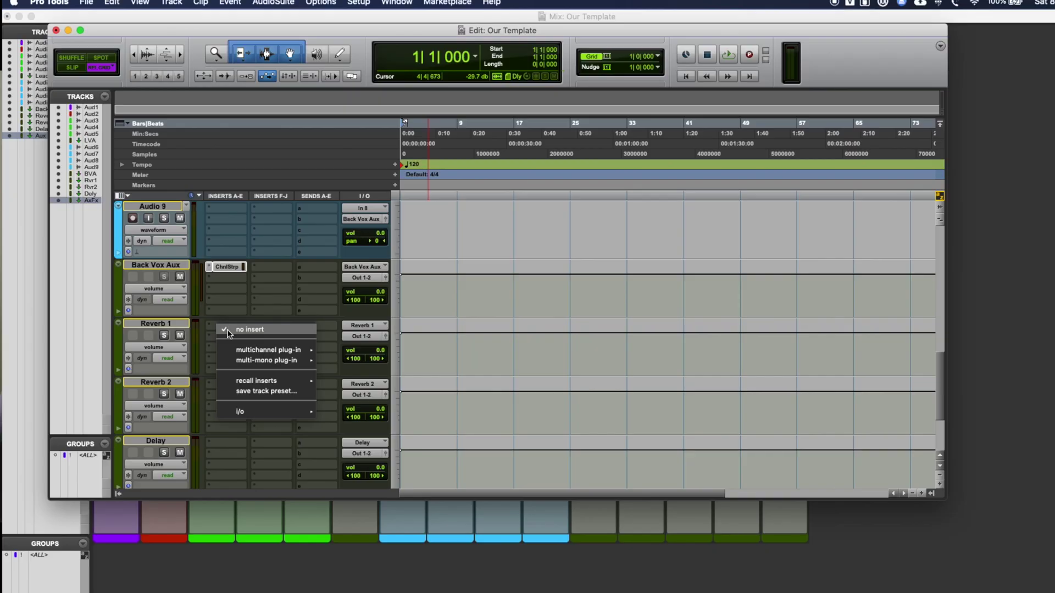
mouse_move(262, 350)
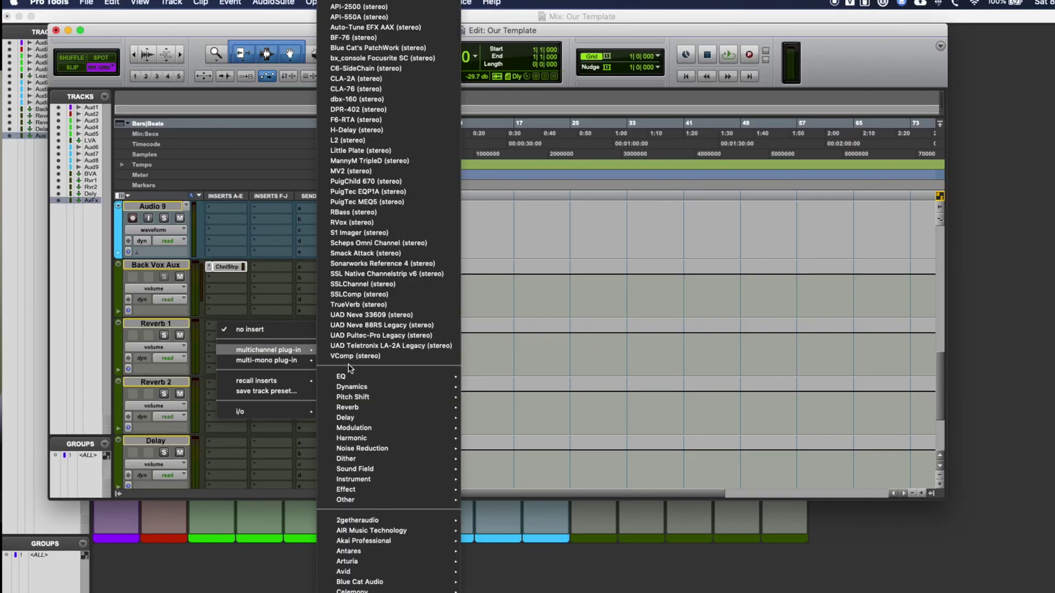
mouse_move(369, 417)
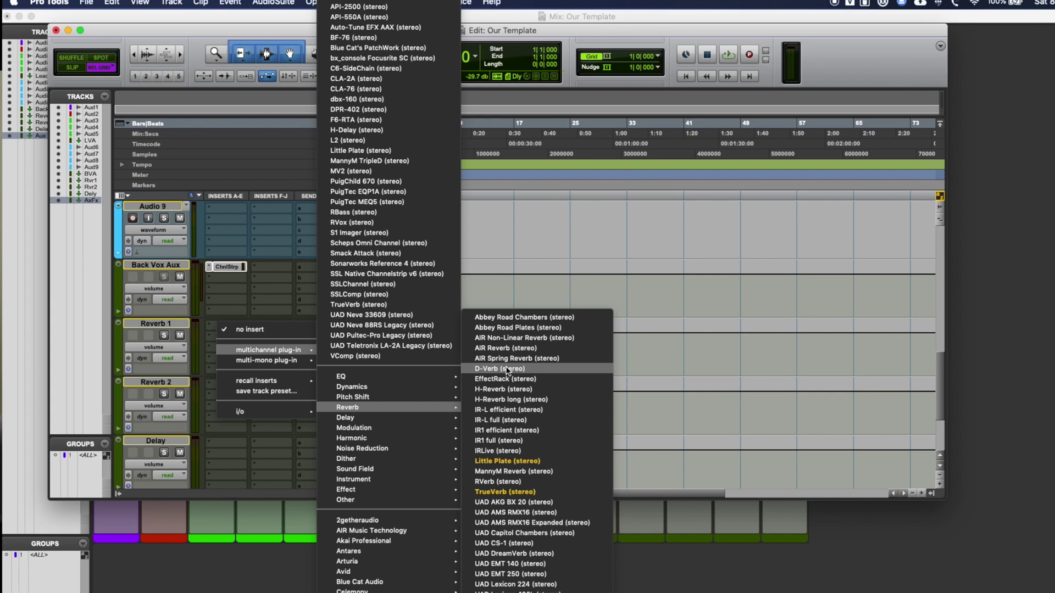
left_click(507, 369)
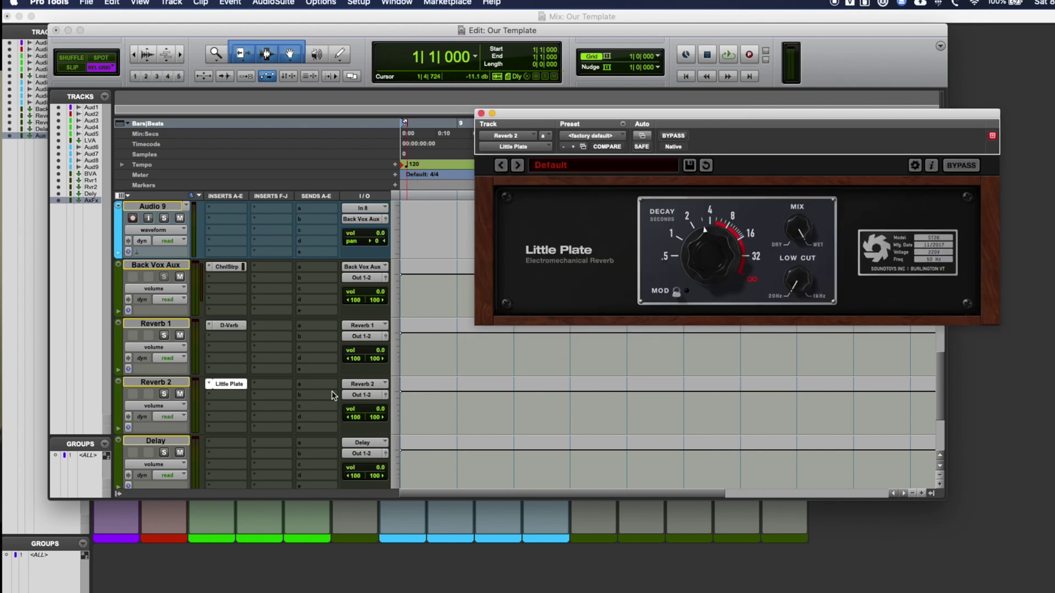
scroll(319, 390, "down", 1)
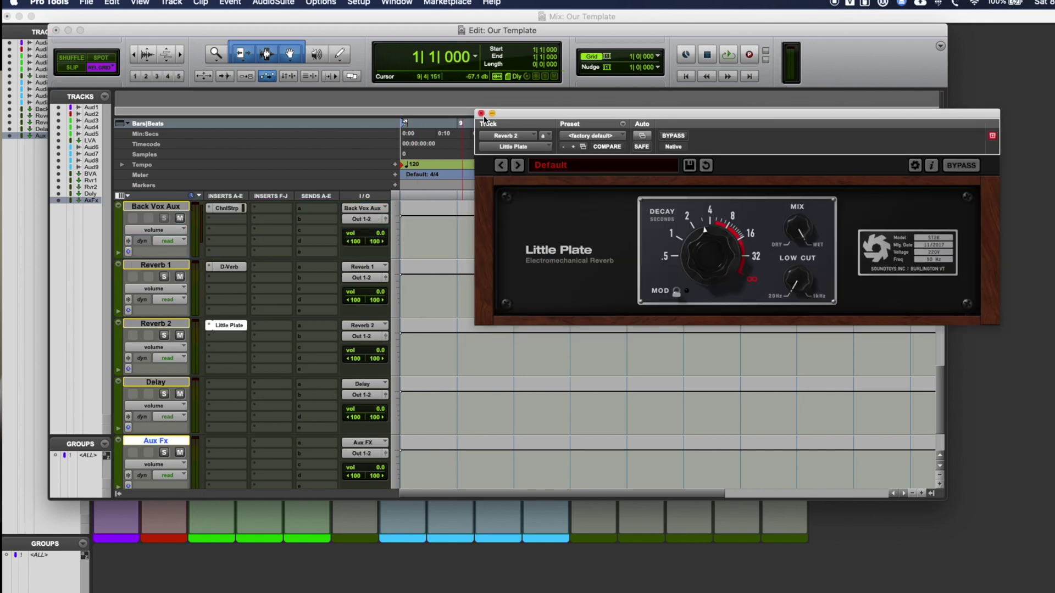
left_click(481, 114)
Step: Insert H-Delay on the Delay return and Little MicroShift on Aux Fx
left_click(226, 384)
left_click(377, 142)
scroll(228, 389, "down", 1)
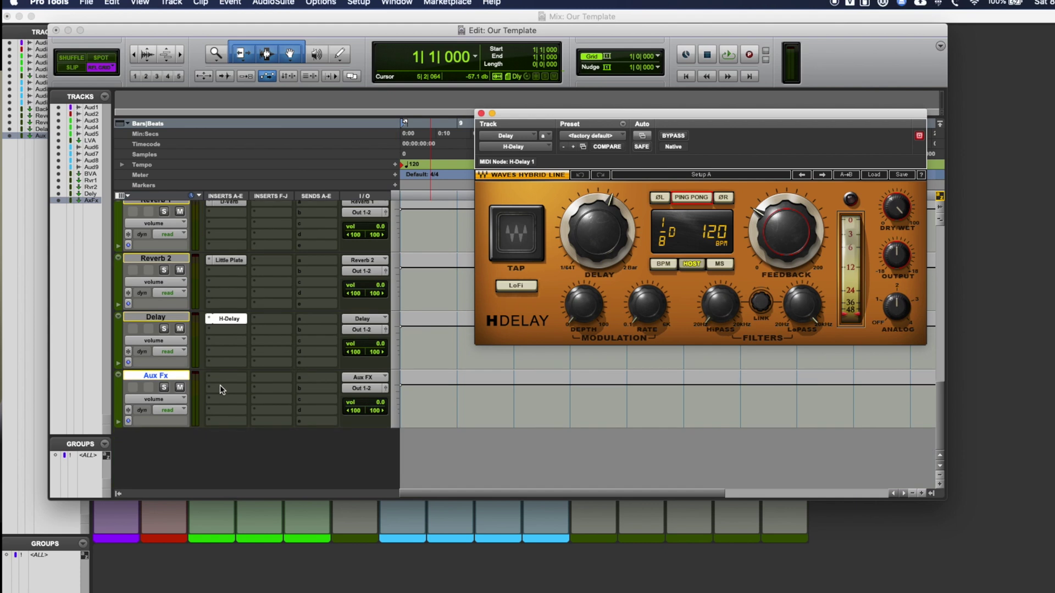
left_click(212, 381)
mouse_move(247, 406)
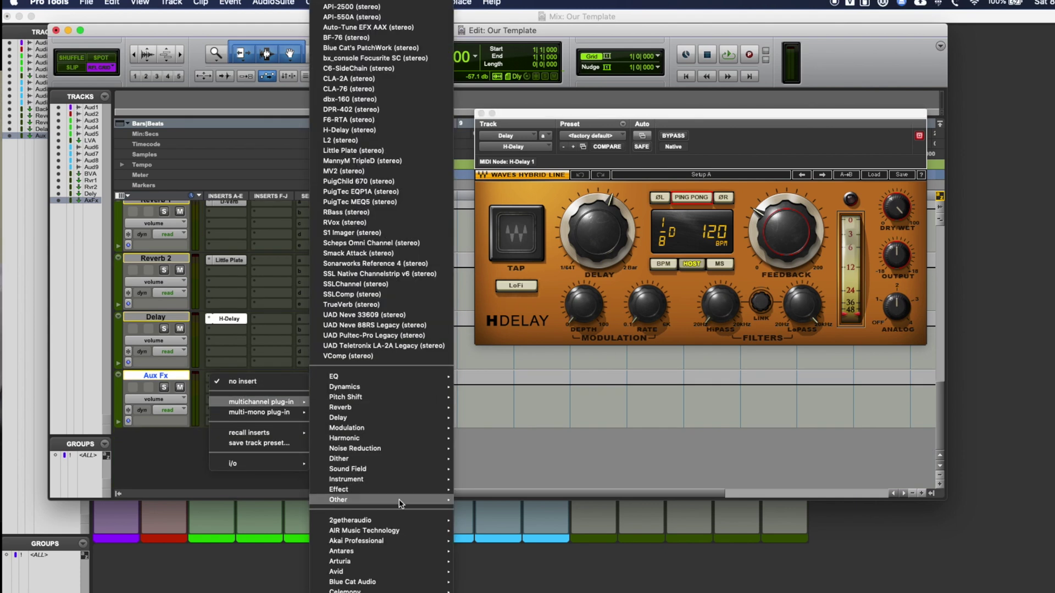
scroll(407, 548, "down", 3)
mouse_move(412, 545)
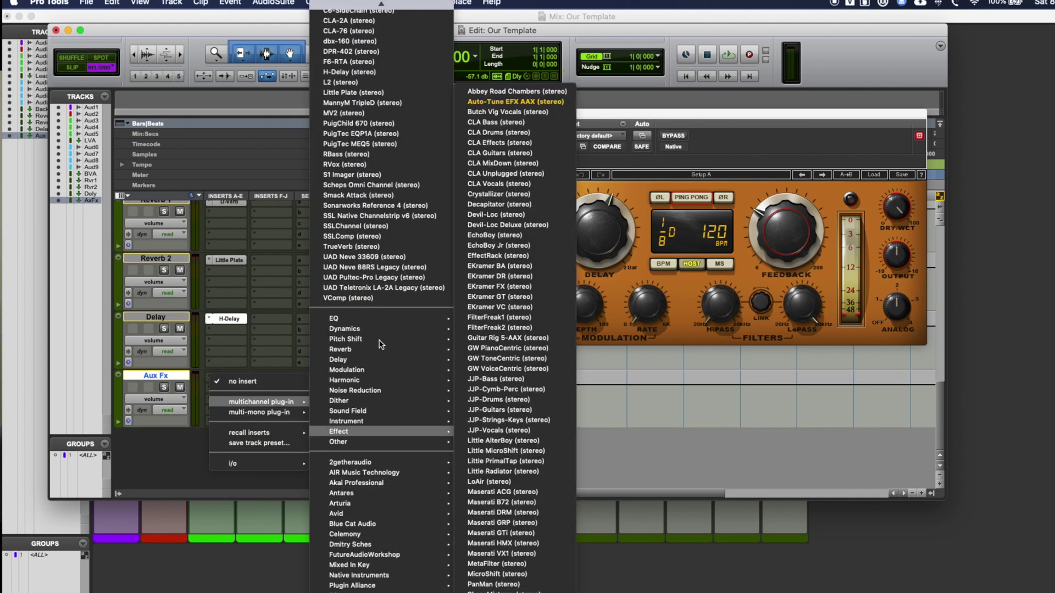
mouse_move(379, 592)
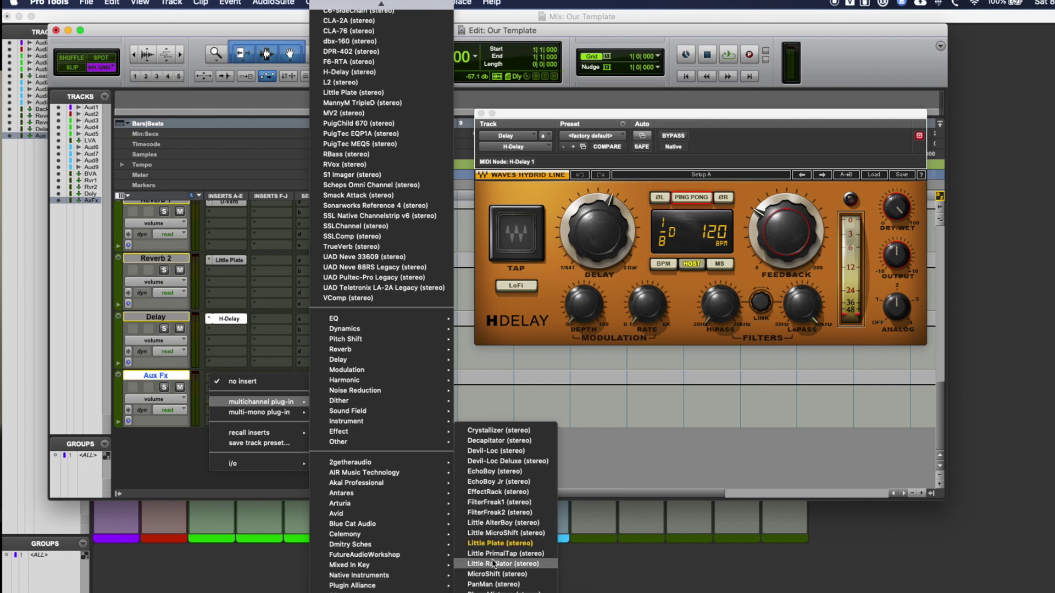
left_click(497, 533)
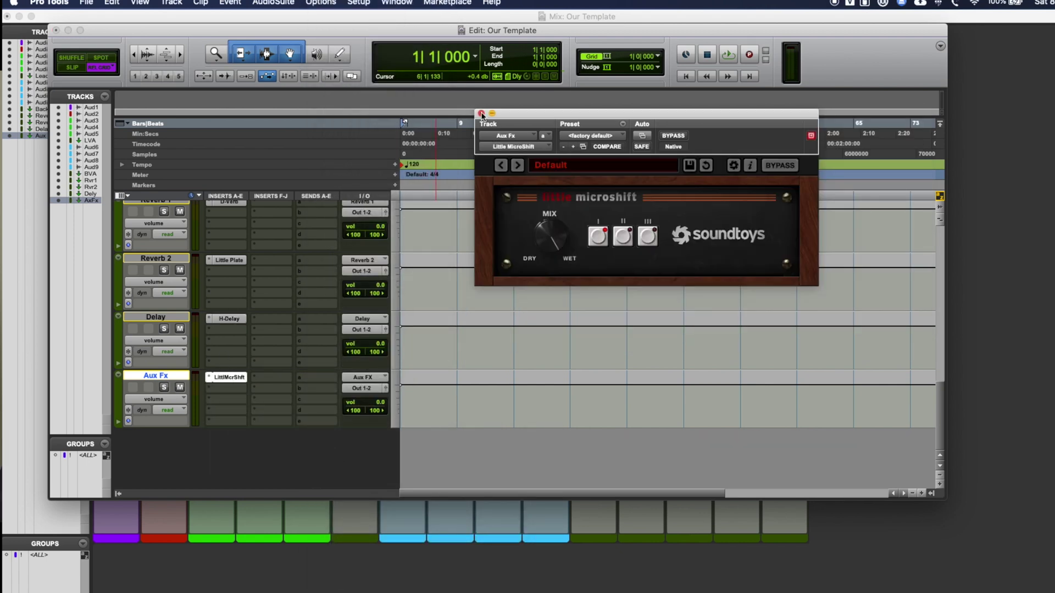
Step: Send Audio 2 to Reverb 1, Reverb 2 and Delay on its first three sends
left_click(481, 113)
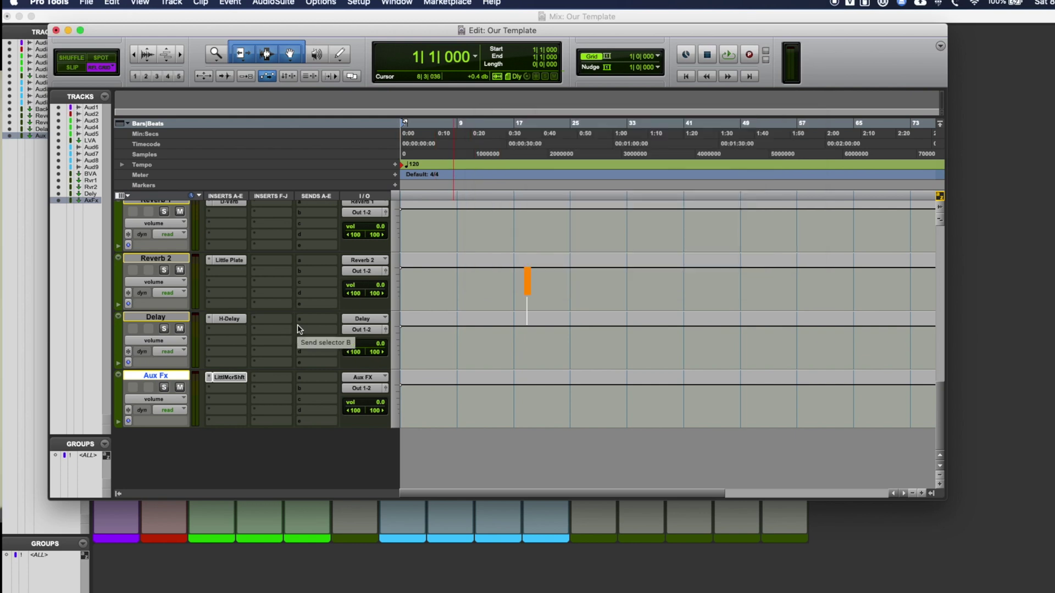
scroll(299, 335, "up", 15)
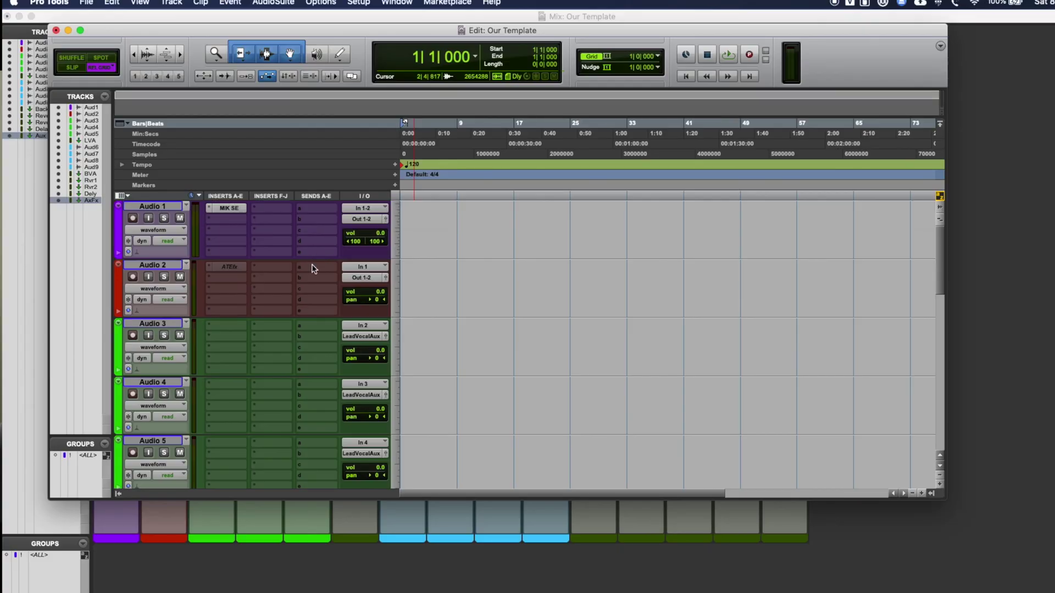
left_click(306, 267)
mouse_move(339, 308)
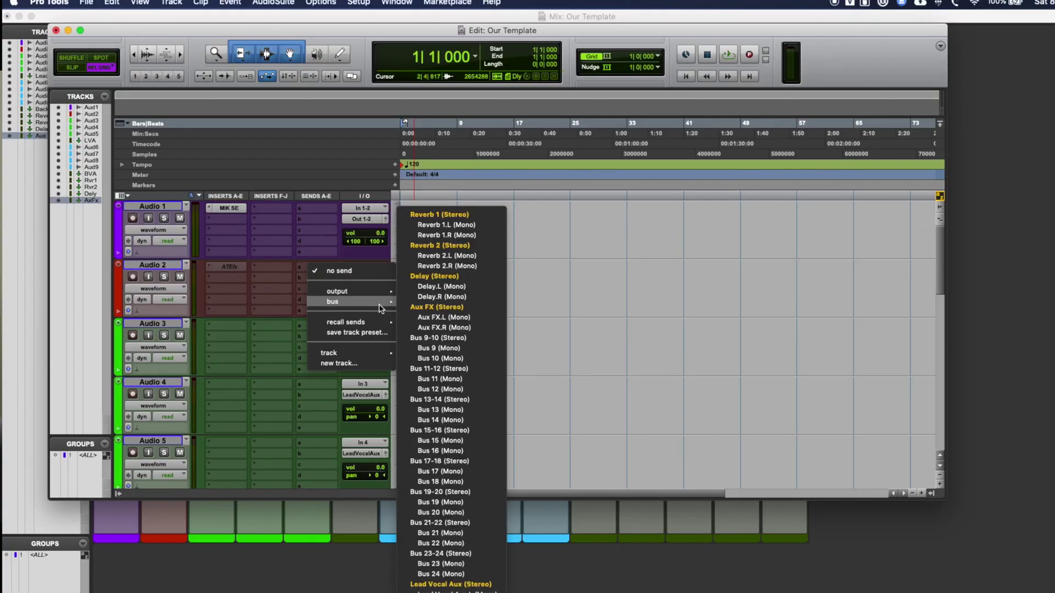
left_click(438, 214)
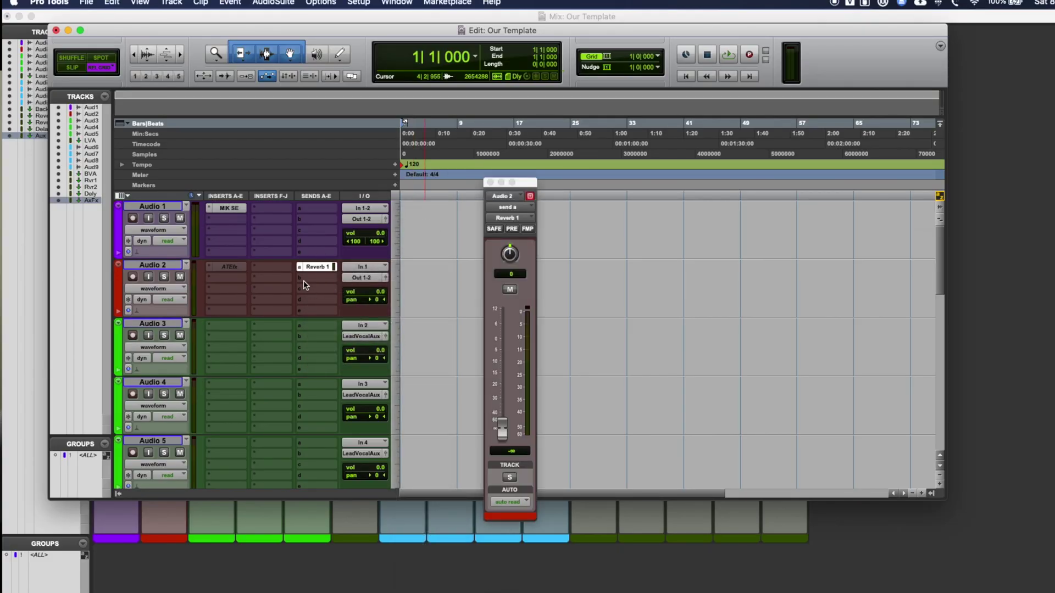
left_click(303, 278)
mouse_move(333, 317)
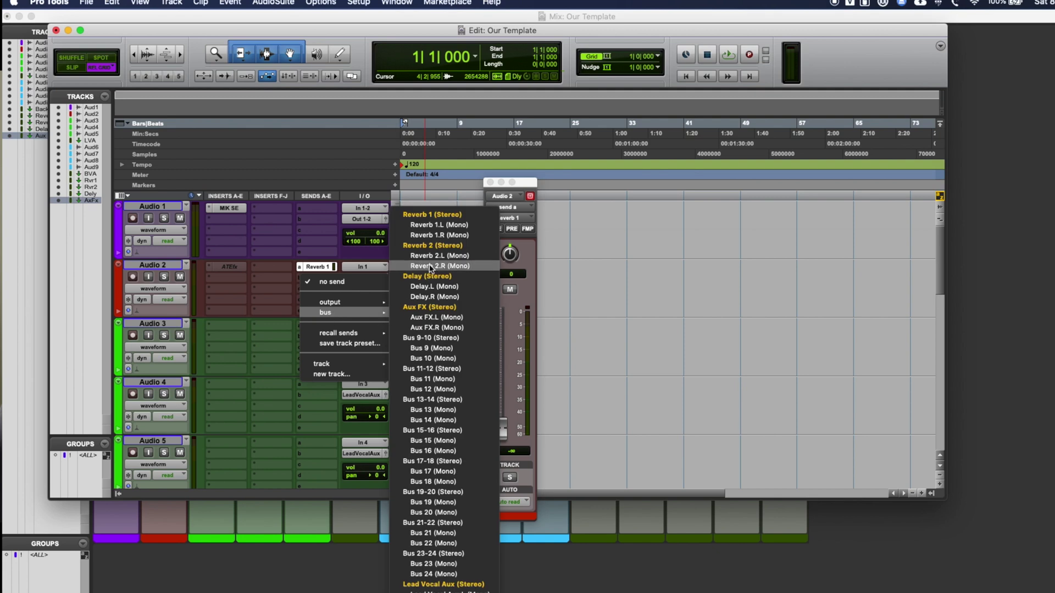
left_click(435, 246)
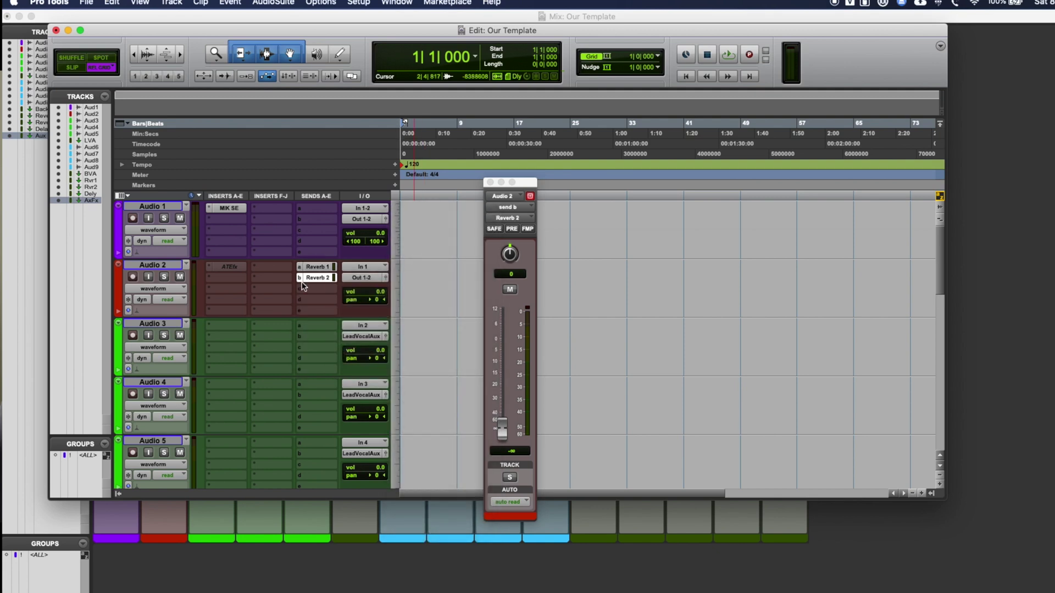
left_click(301, 292)
mouse_move(343, 326)
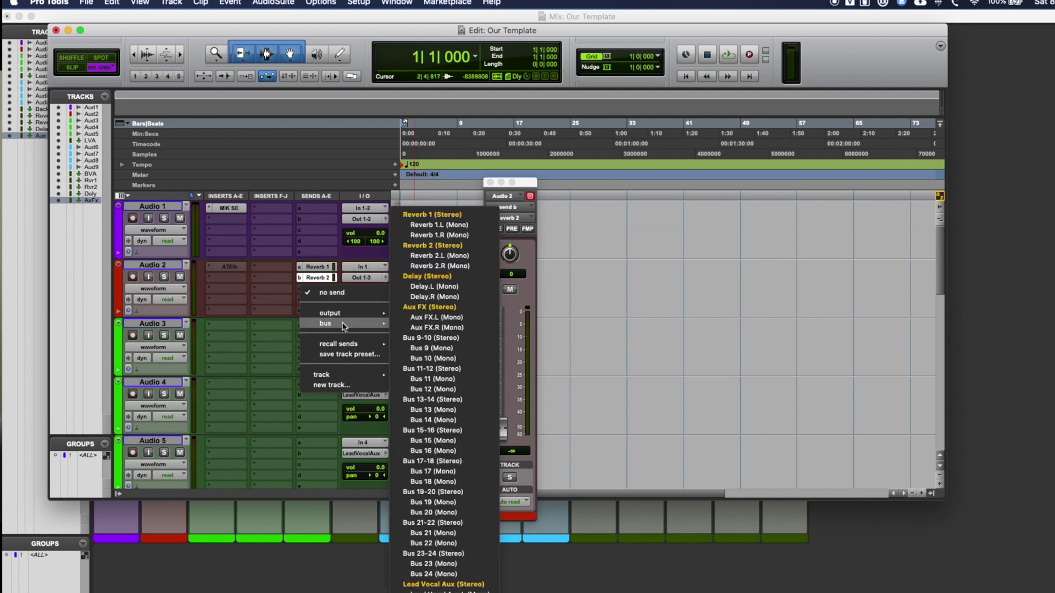
left_click(425, 276)
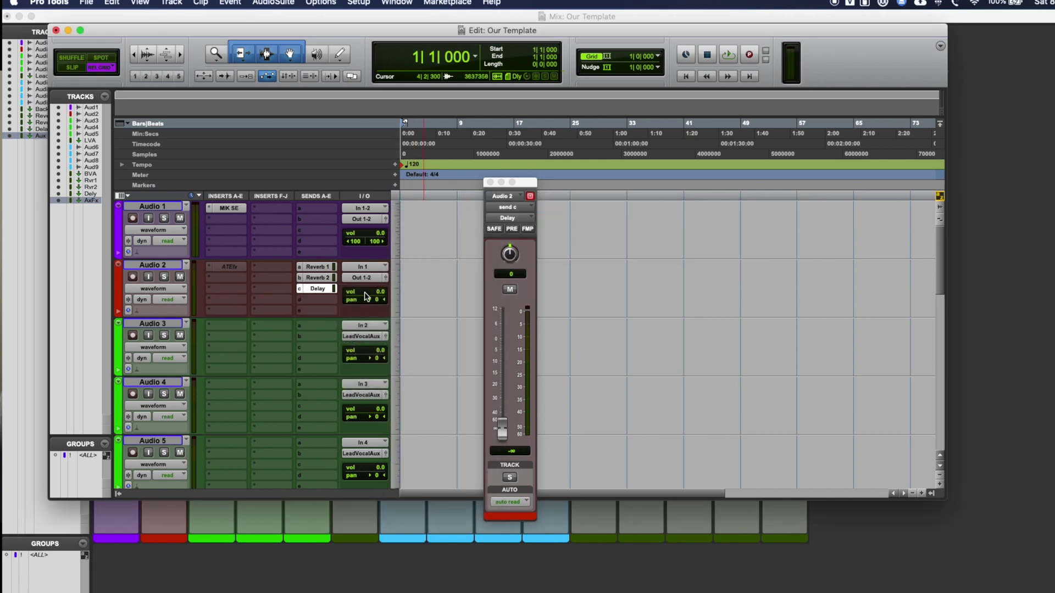
left_click(315, 298)
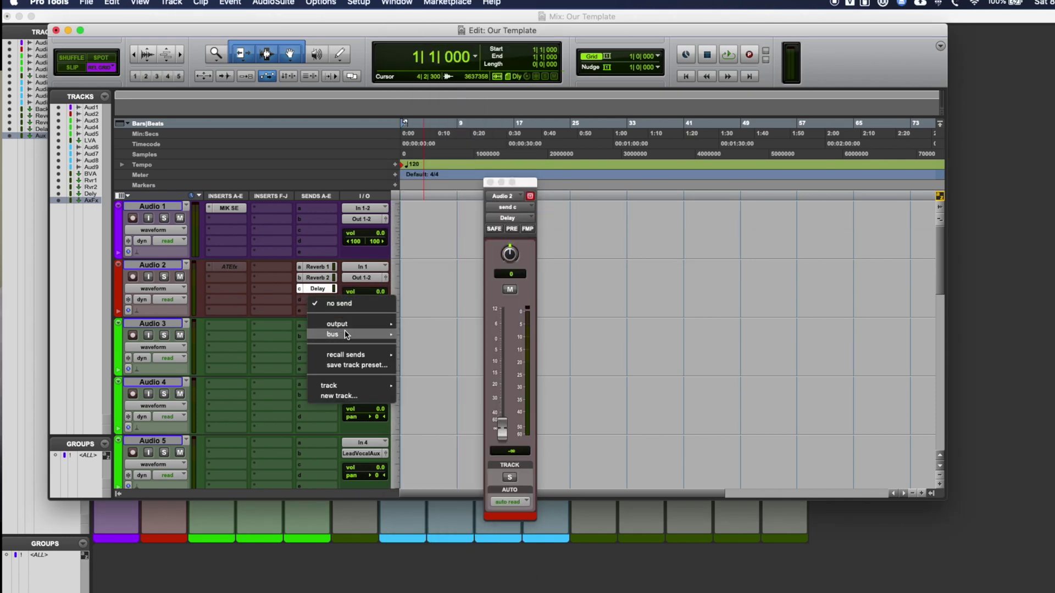
mouse_move(352, 334)
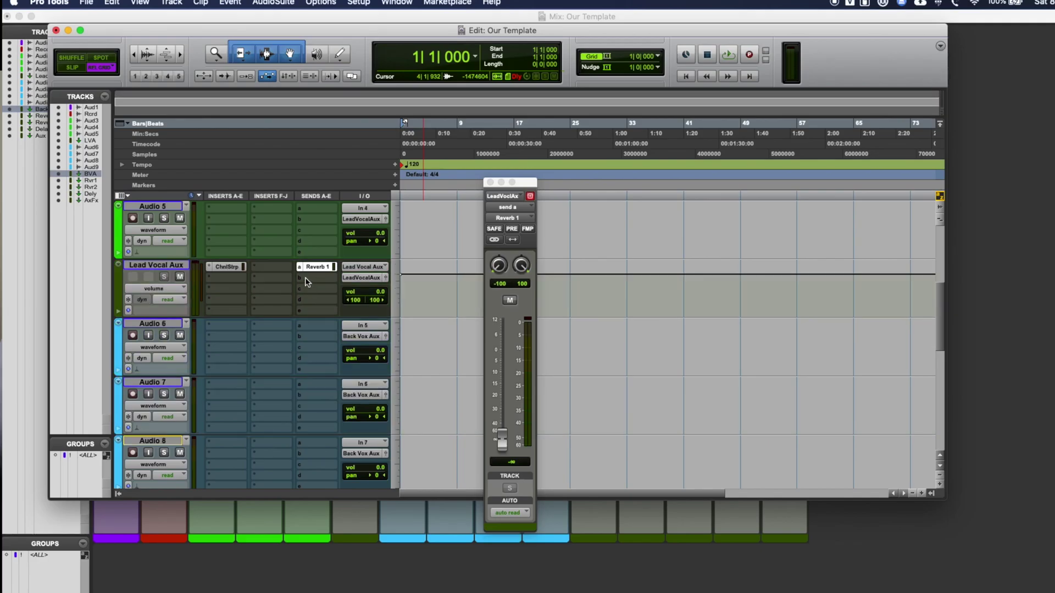
Step: Add Lead Vocal Aux sends to Reverb 2, Delay and a bus on the fourth send
left_click(316, 277)
mouse_move(375, 319)
left_click(439, 245)
left_click(316, 288)
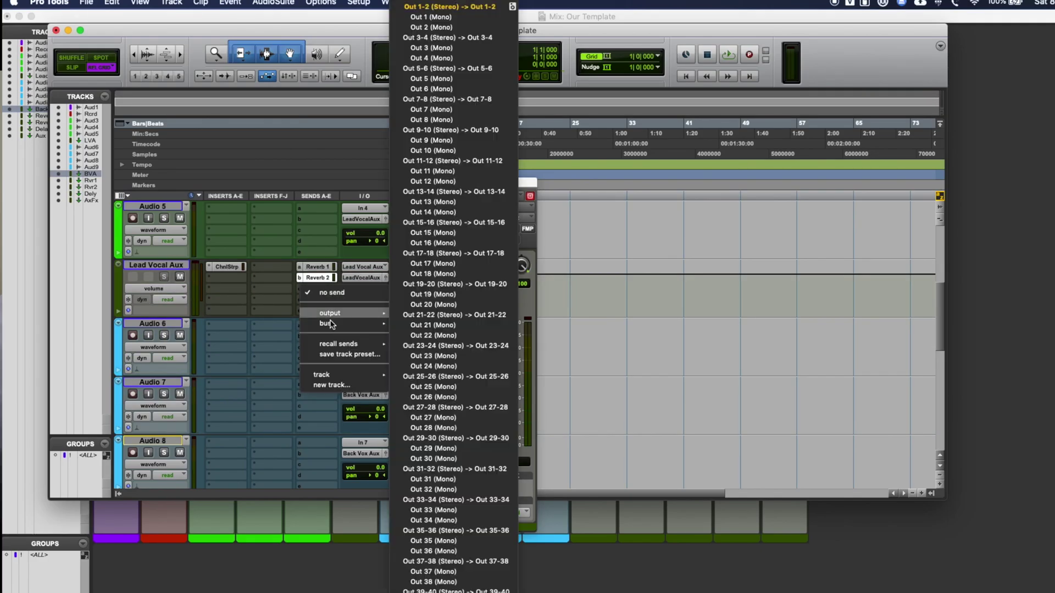
left_click(431, 276)
left_click(316, 300)
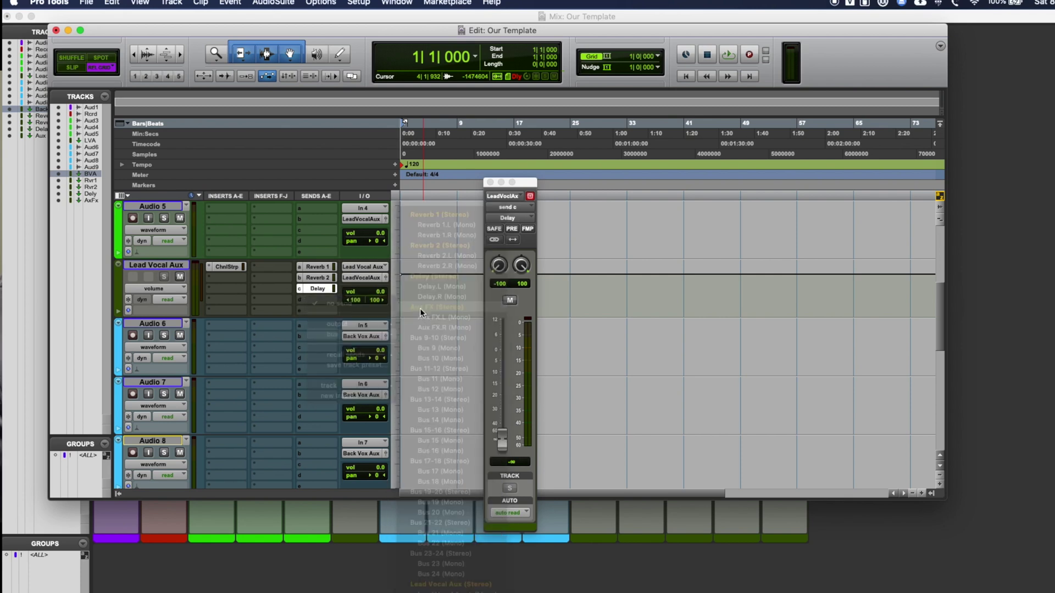
left_click(434, 318)
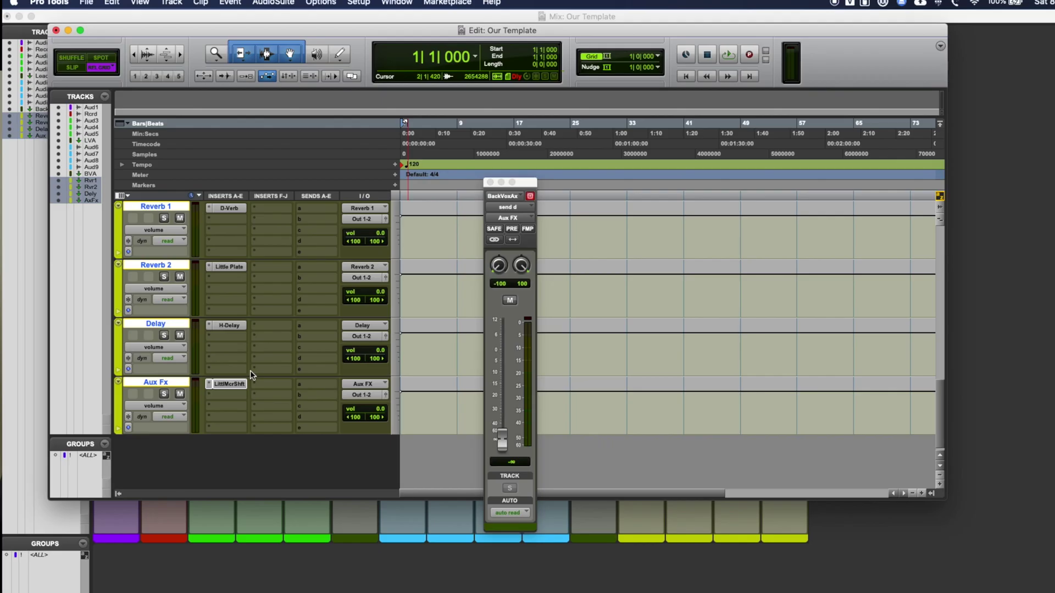
Step: Add a stereo master fader track, Master 1, below the returns
key("super+shift+n")
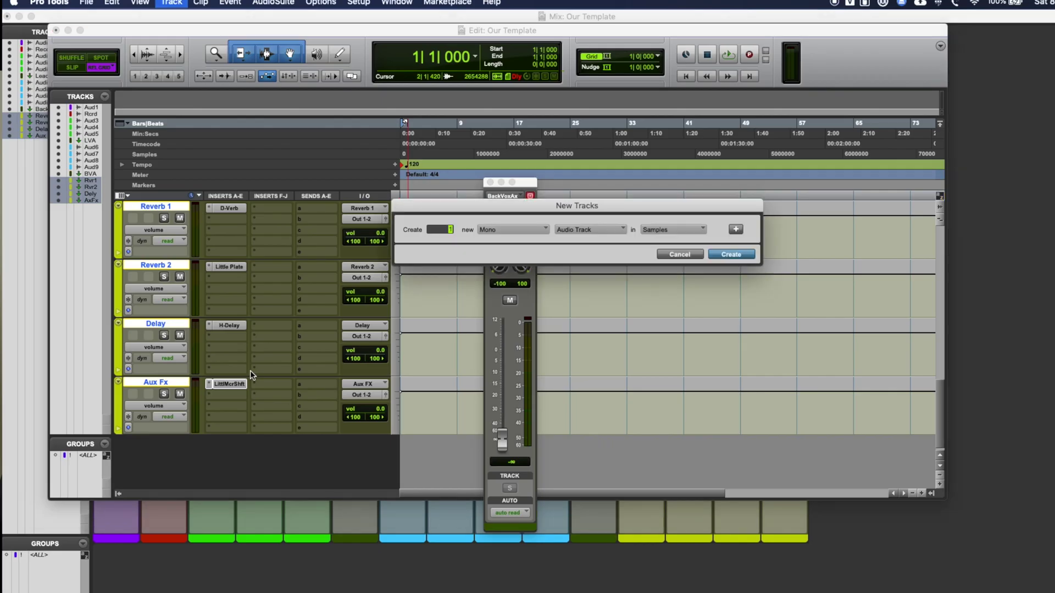
left_click(601, 229)
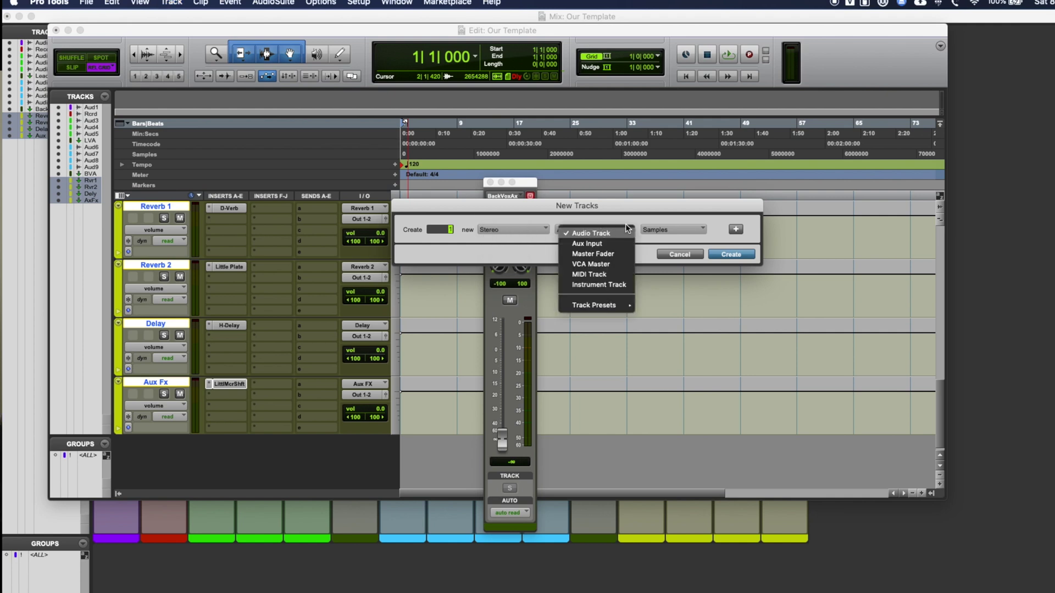
left_click(606, 256)
left_click(719, 255)
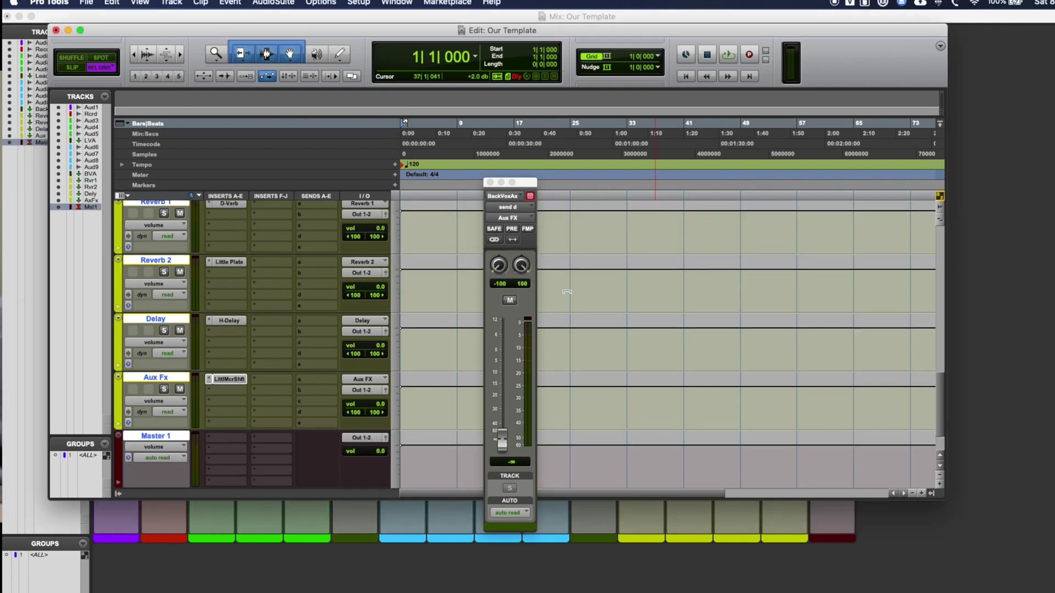